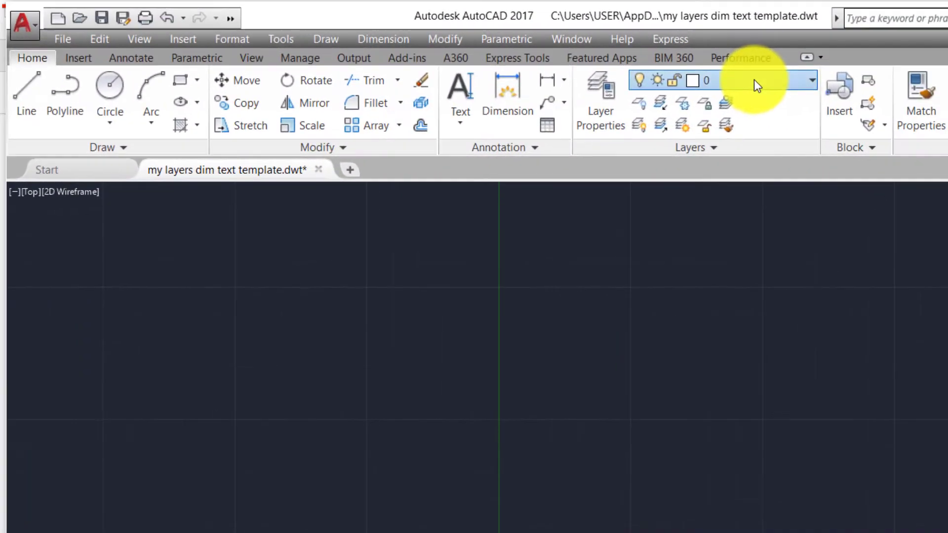
Step: Draw a zigzag of three connected line segments on layer 0 in the drawing area
click(757, 85)
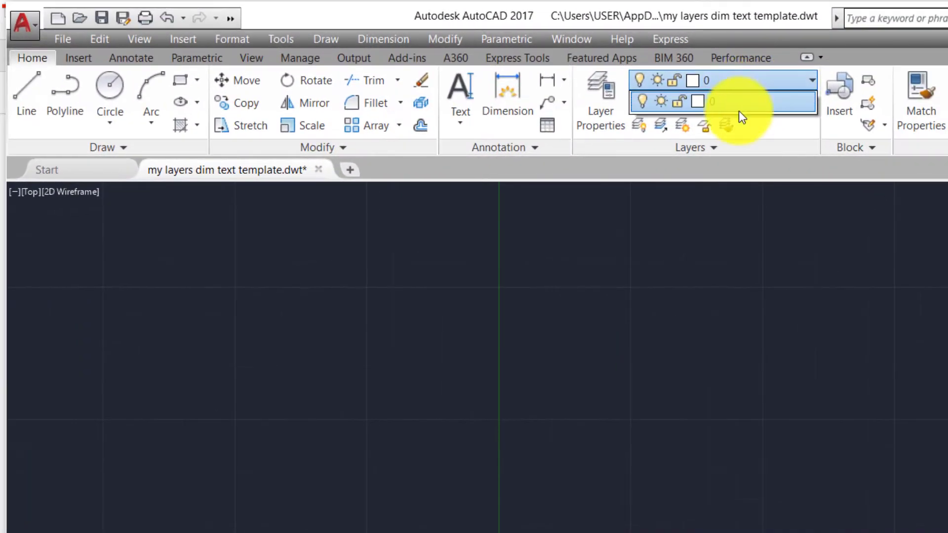
click(733, 78)
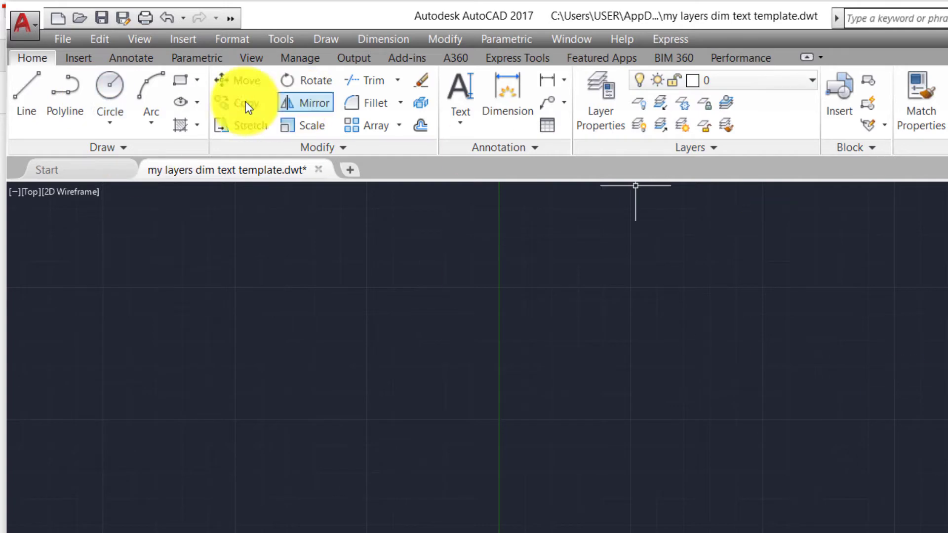
click(26, 92)
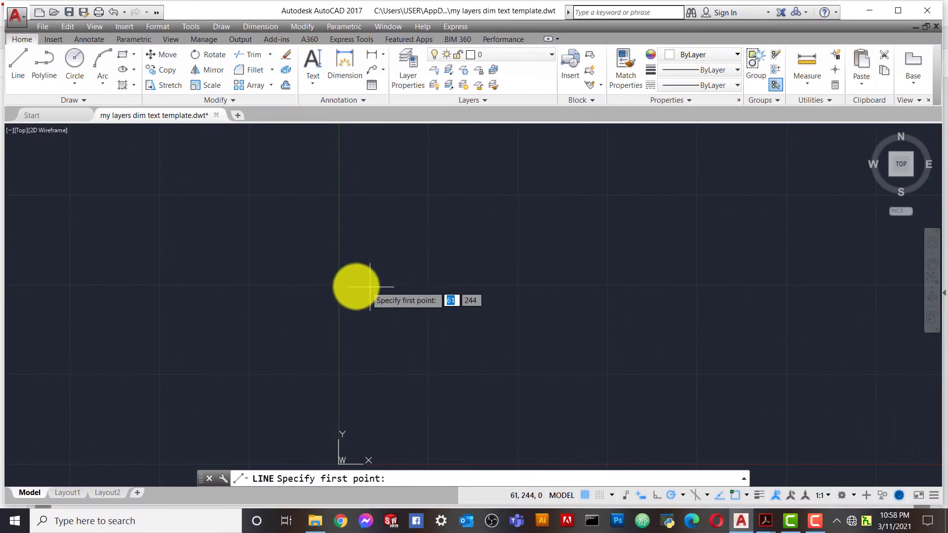
click(356, 286)
click(526, 239)
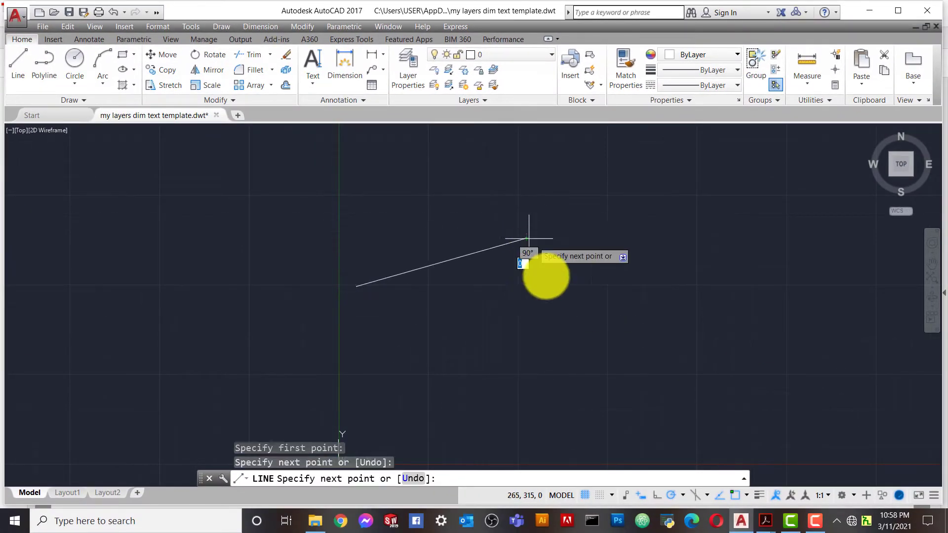
click(581, 311)
click(632, 272)
right_click(656, 290)
click(668, 297)
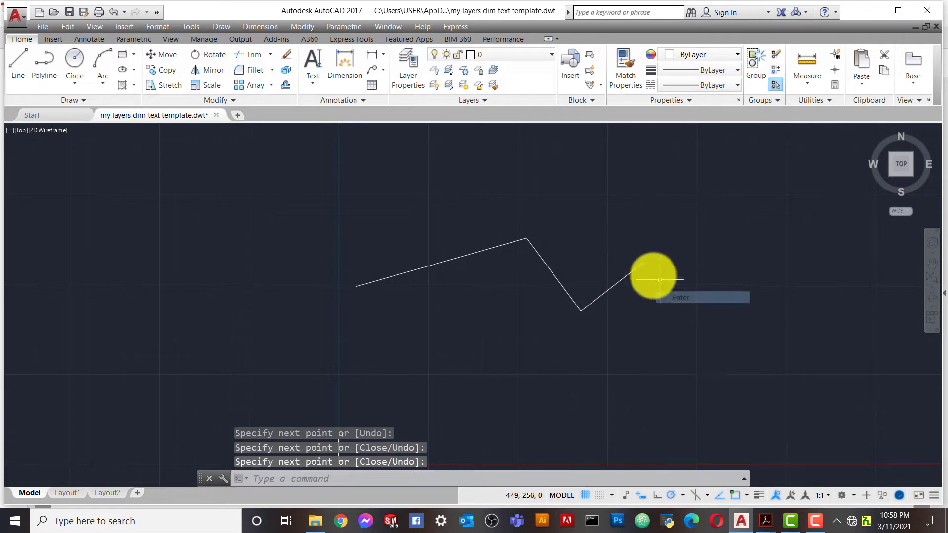
scroll(600, 276, up, 2)
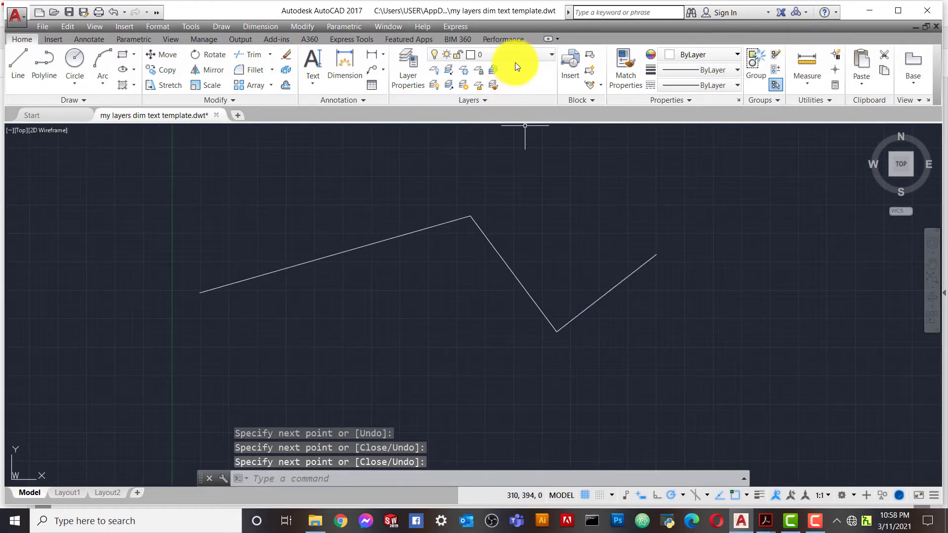
click(504, 57)
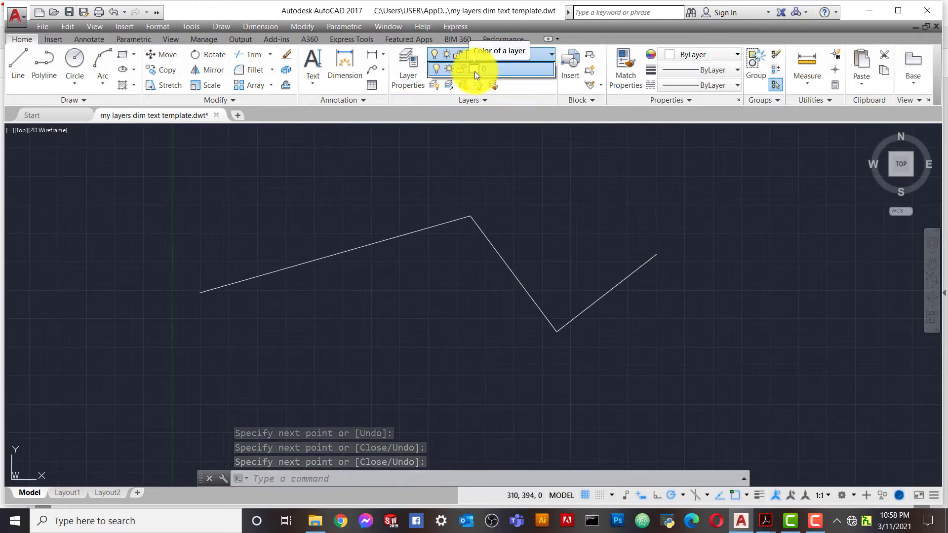
scroll(527, 268, down, 4)
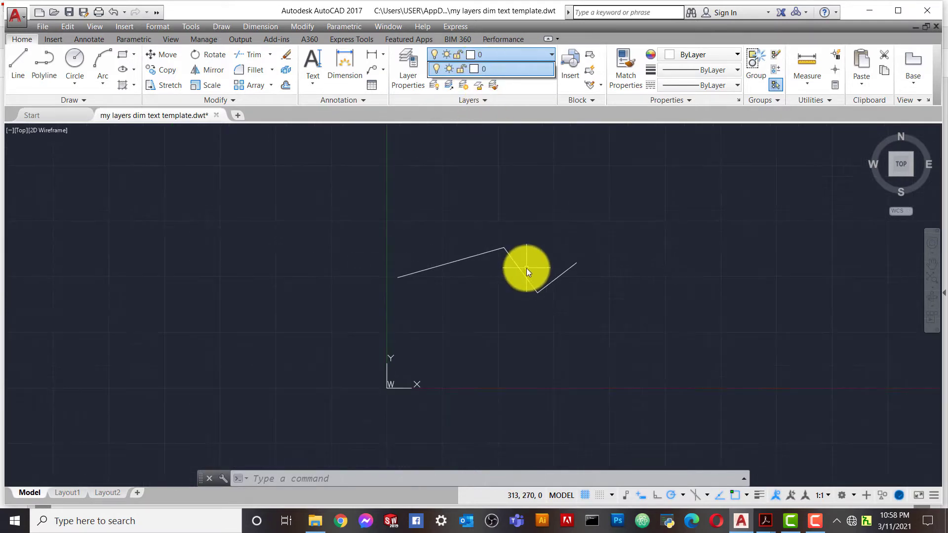
scroll(526, 268, up, 4)
click(542, 229)
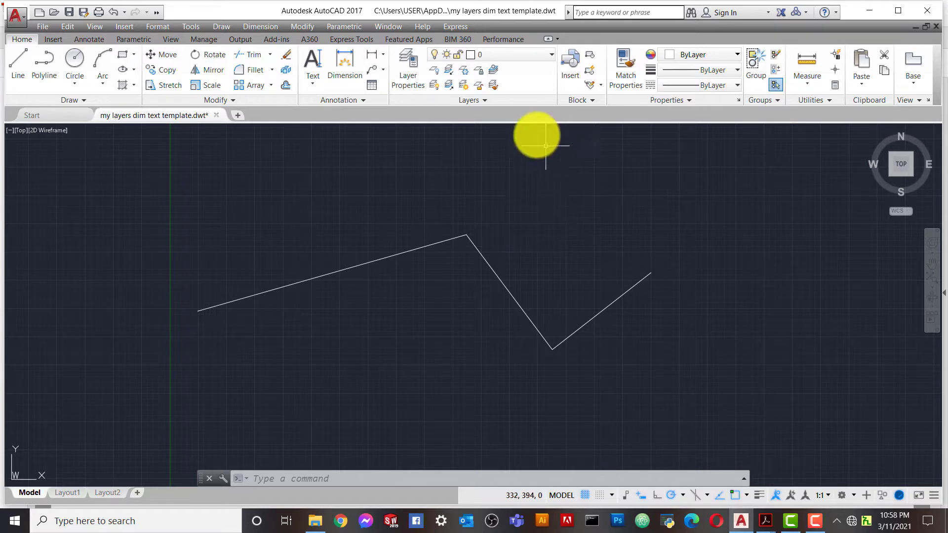
scroll(509, 268, up, 4)
scroll(510, 270, down, 4)
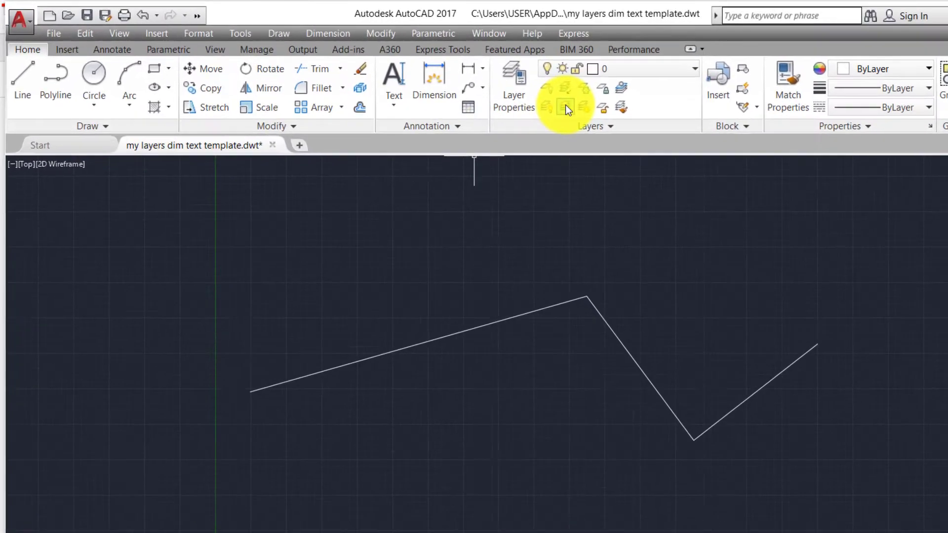
Step: Create a new layer named Hidden in the Layer Properties Manager
click(514, 85)
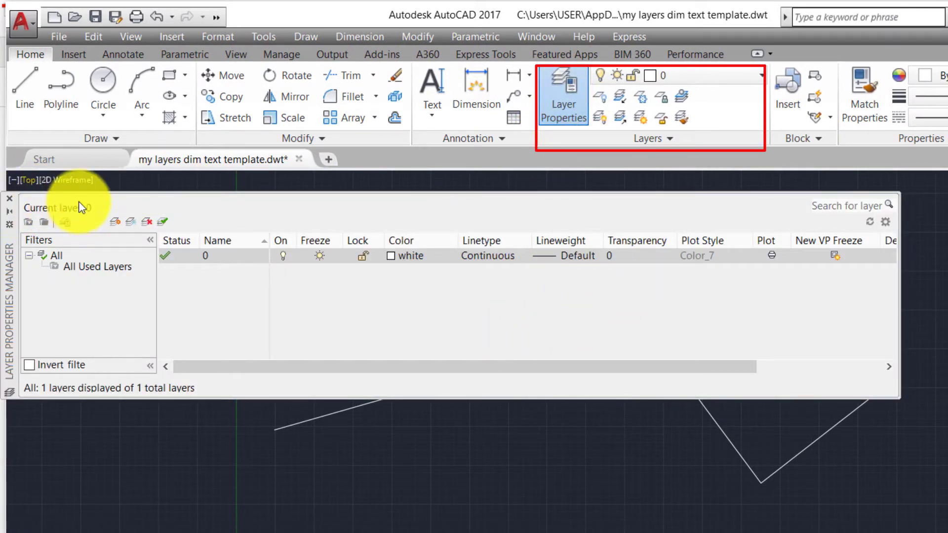
click(134, 202)
drag(6, 276, 94, 288)
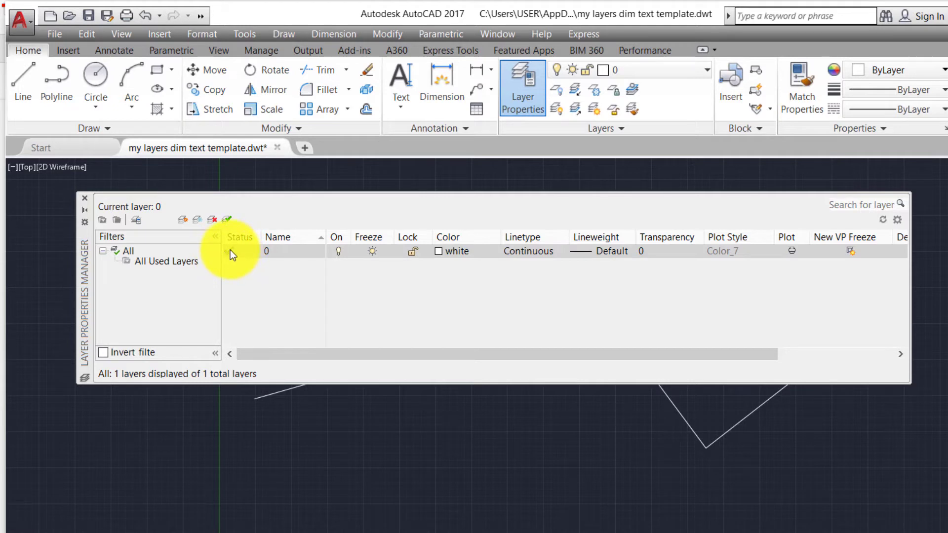
click(252, 252)
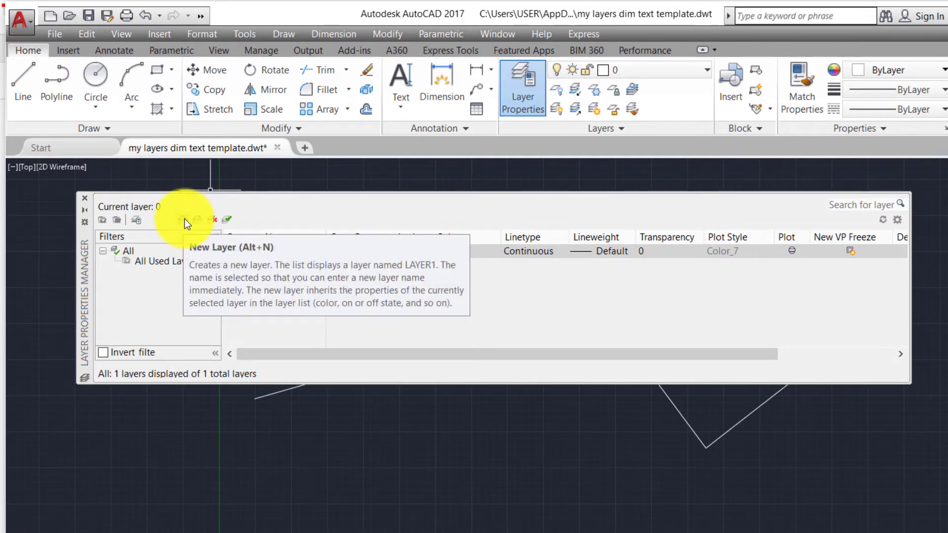
click(185, 221)
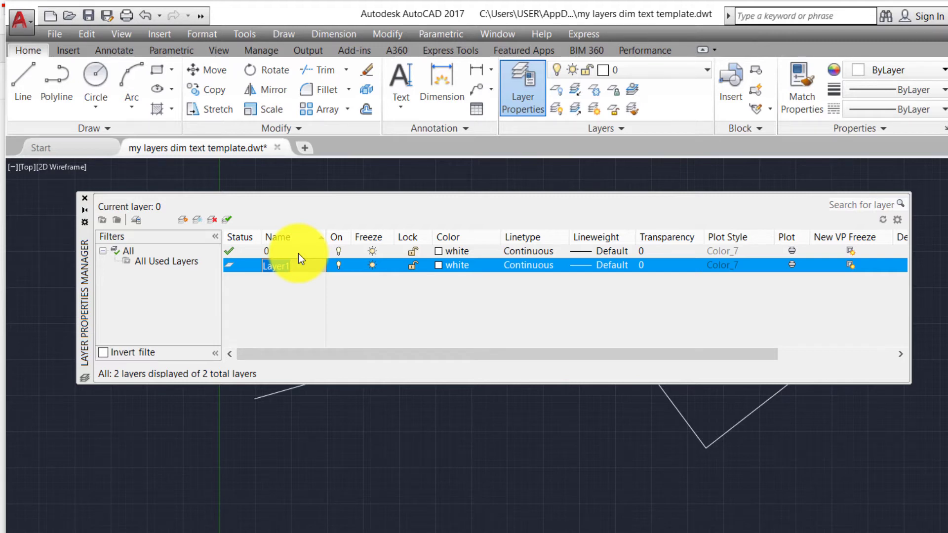
text(Hidden)
key(Return)
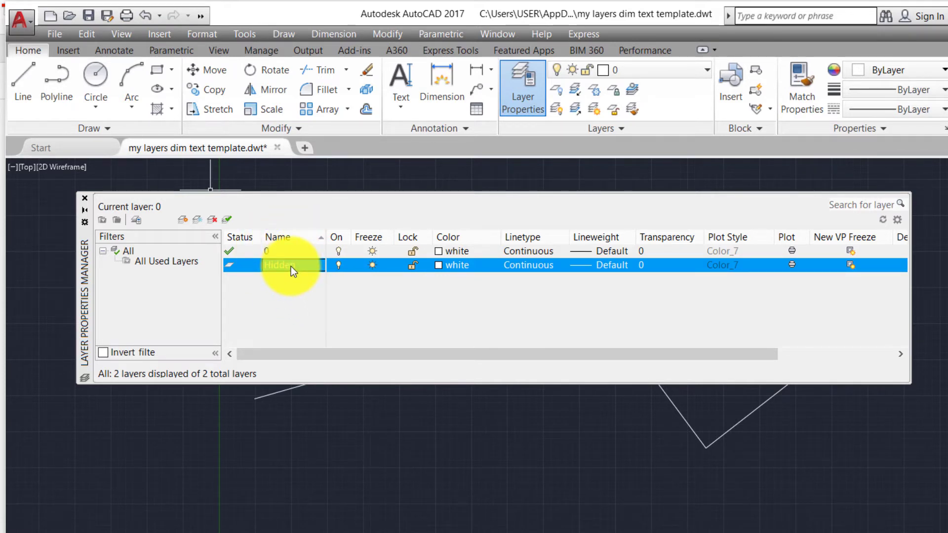
Step: Set the Hidden layer's color to cyan from the index colors
click(452, 266)
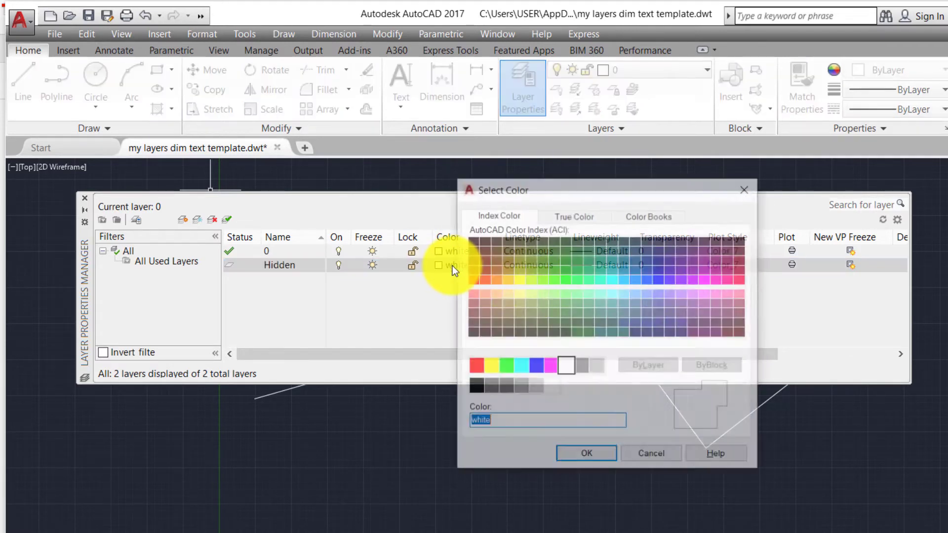
drag(557, 194, 414, 190)
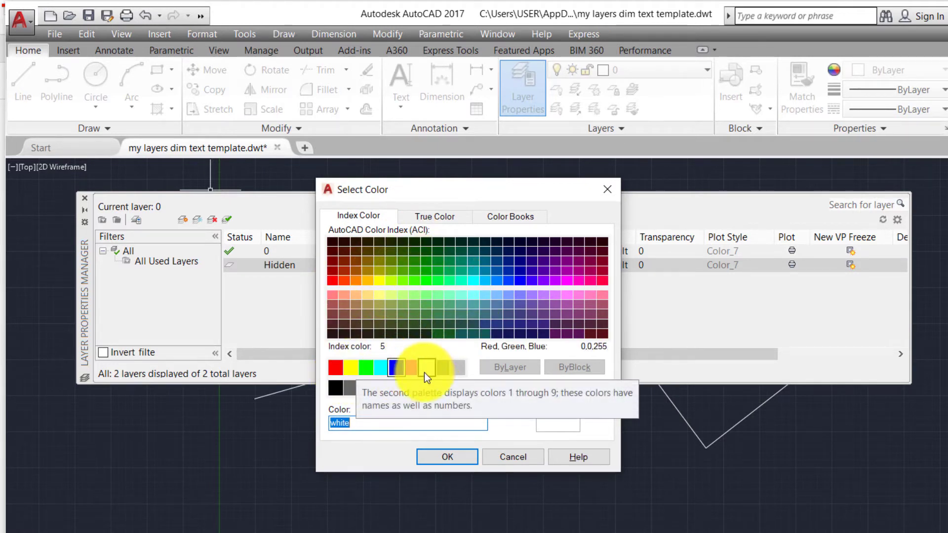
click(377, 366)
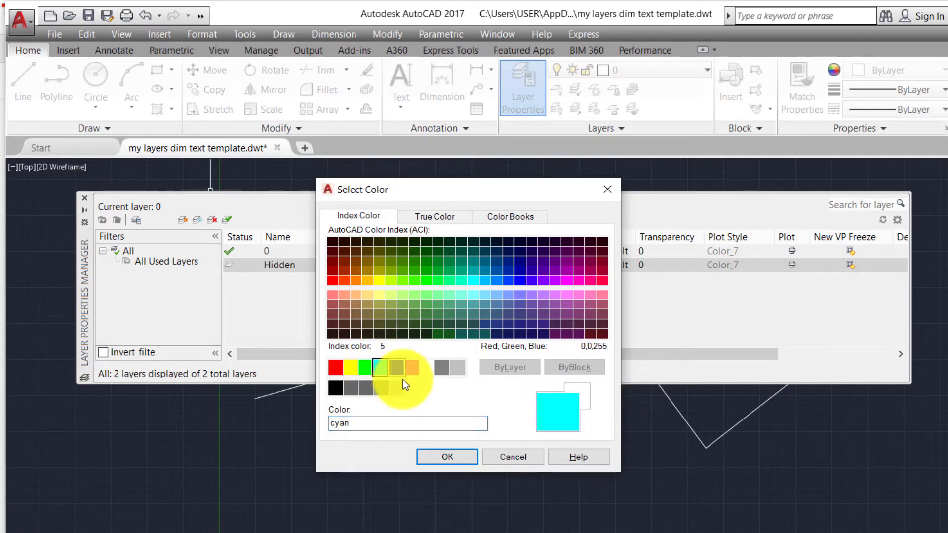
click(453, 459)
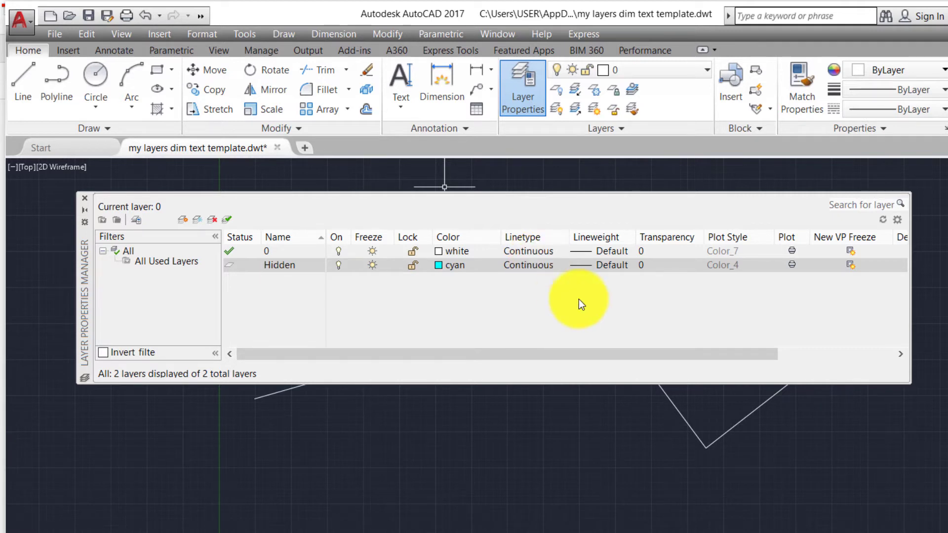
Step: Open the linetype selection for the Hidden layer and compare the loaded CENTER, CENTER2, Continuous and HIDDEN linetypes
click(534, 265)
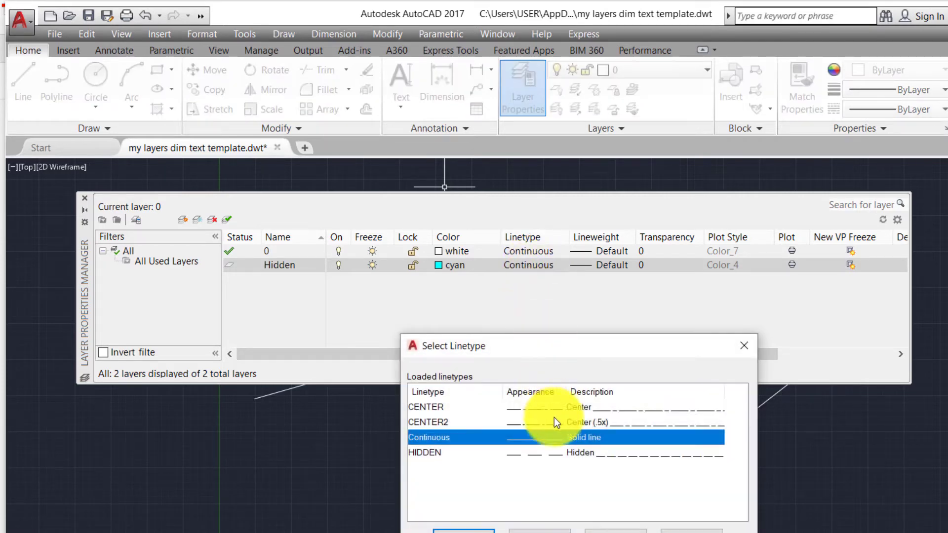
drag(540, 354, 340, 232)
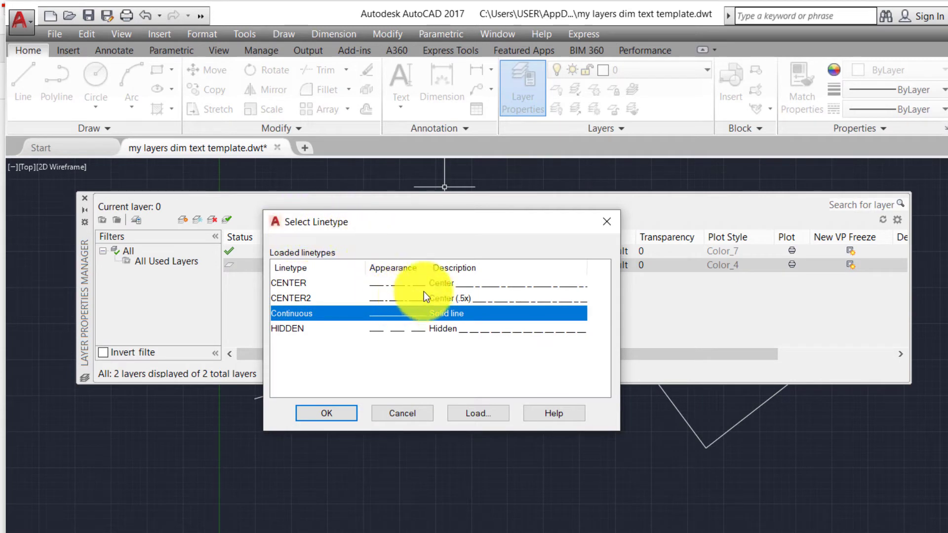
click(324, 327)
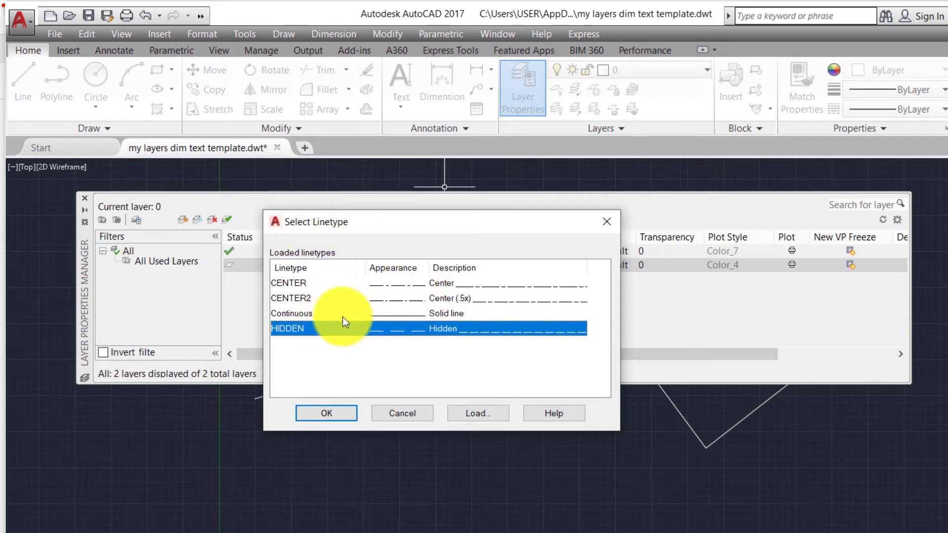
click(321, 314)
click(316, 283)
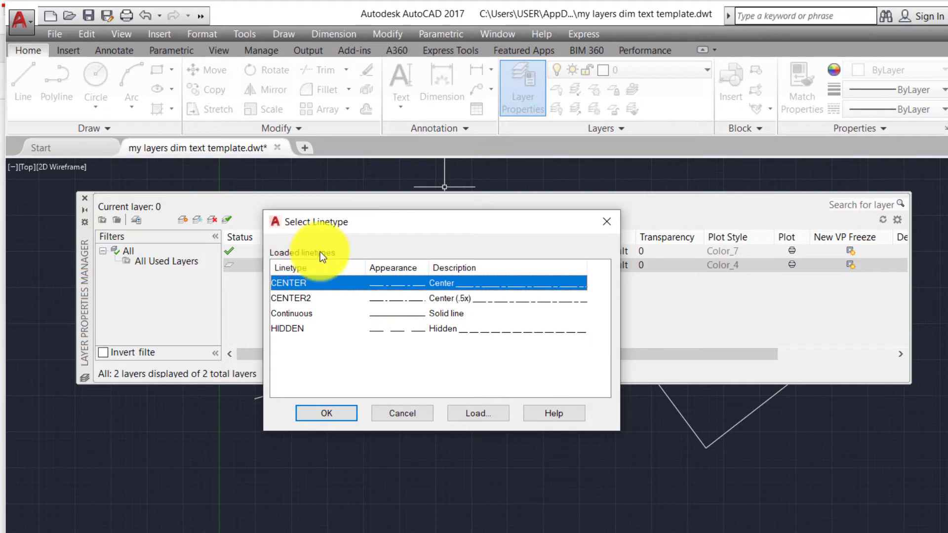
click(298, 297)
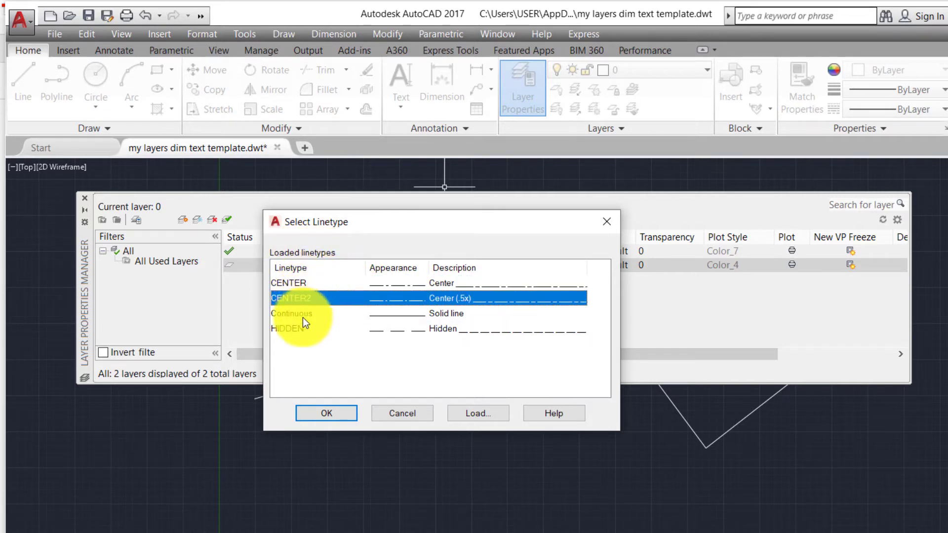
click(303, 318)
click(305, 330)
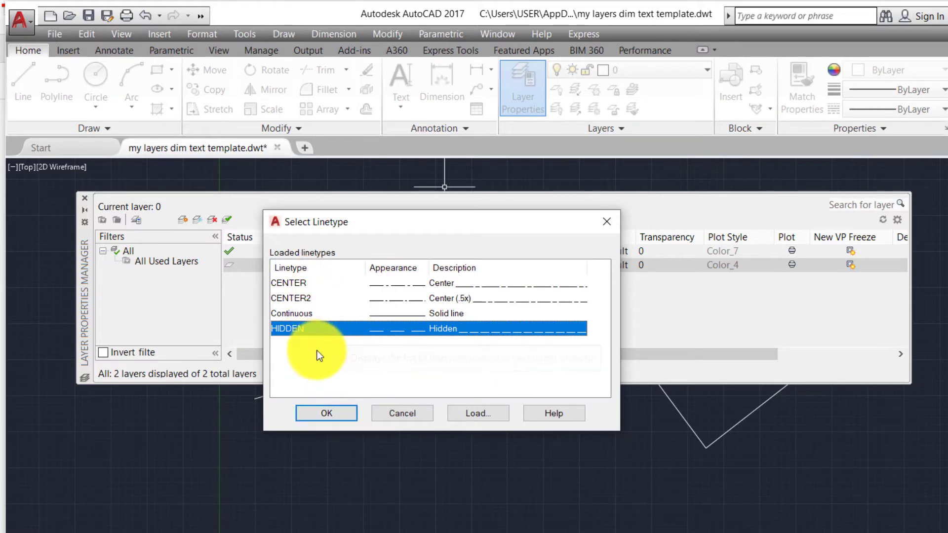
click(304, 299)
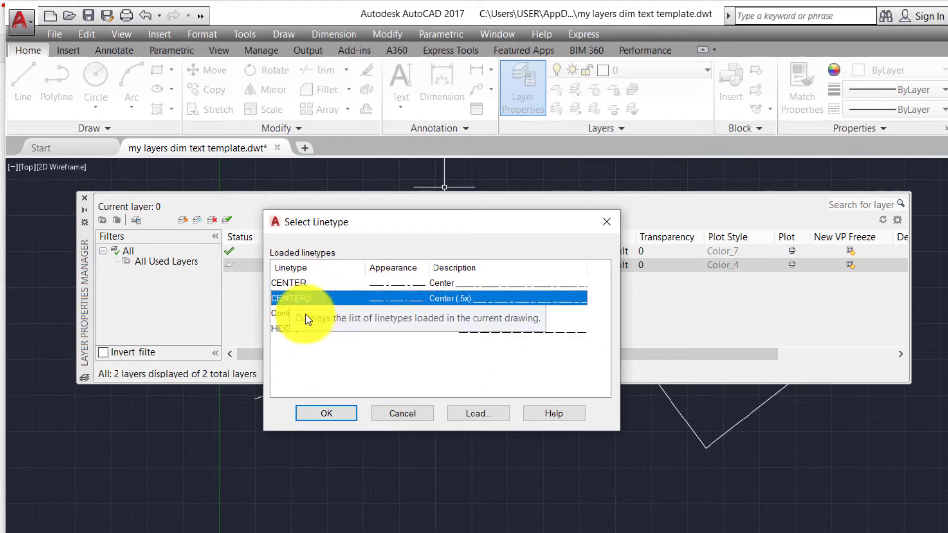
Step: Find the HIDDEN linetype in acadiso.lin and reload it into the drawing's loaded linetypes
click(486, 413)
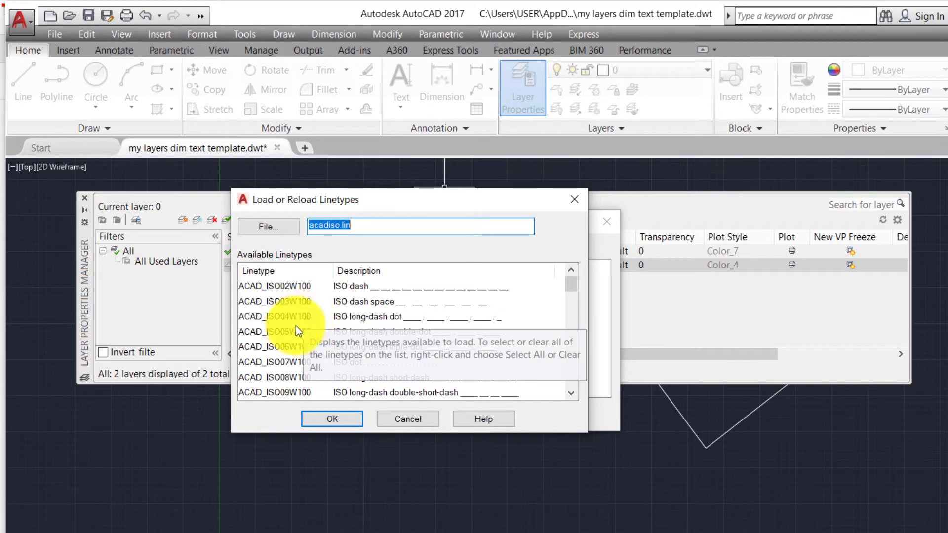
scroll(295, 328, down, 1)
scroll(295, 327, down, 10)
scroll(292, 340, up, 11)
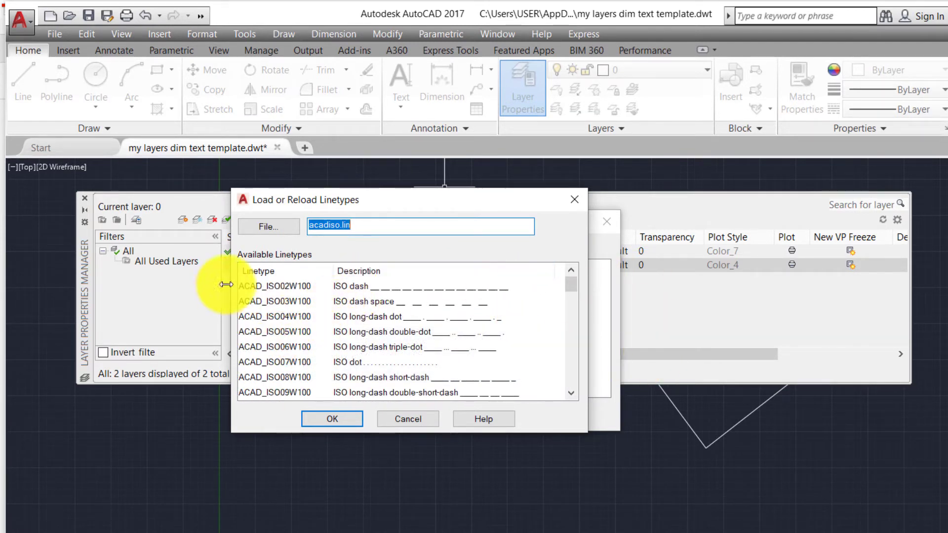
click(266, 286)
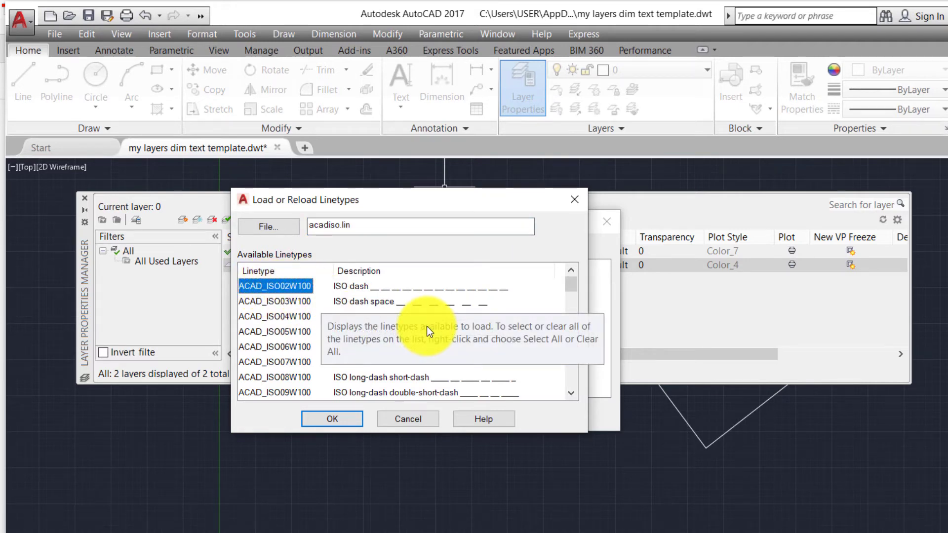
key(h)
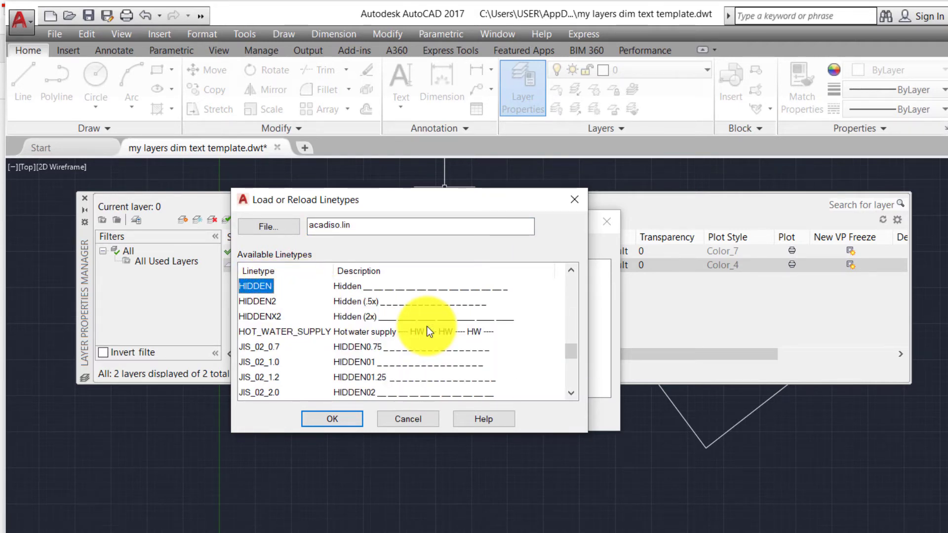
scroll(430, 311, up, 12)
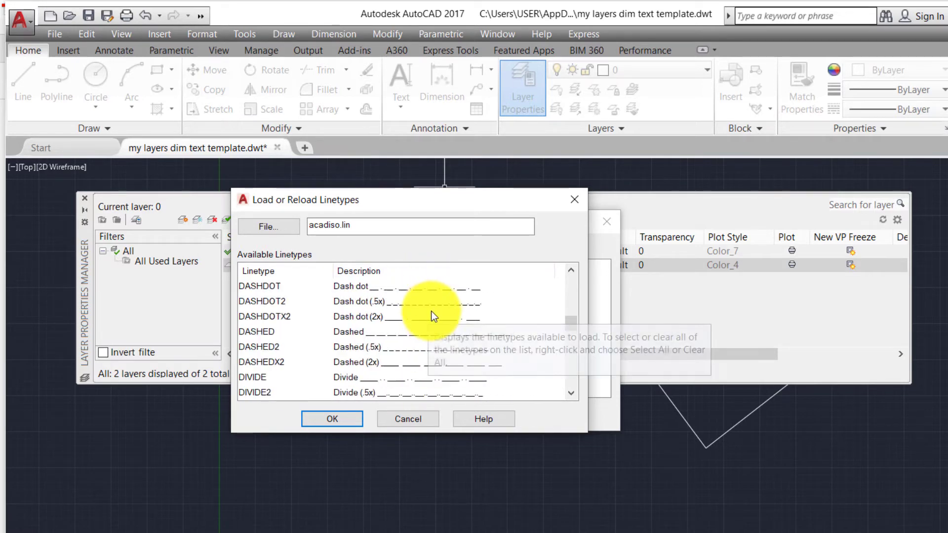
scroll(431, 316, down, 11)
scroll(426, 333, down, 1)
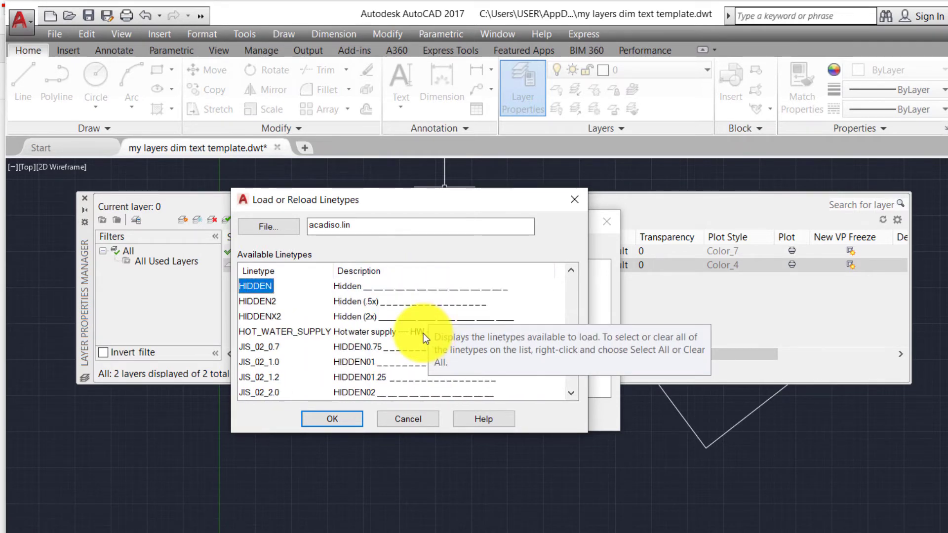
scroll(423, 334, up, 1)
scroll(265, 328, down, 1)
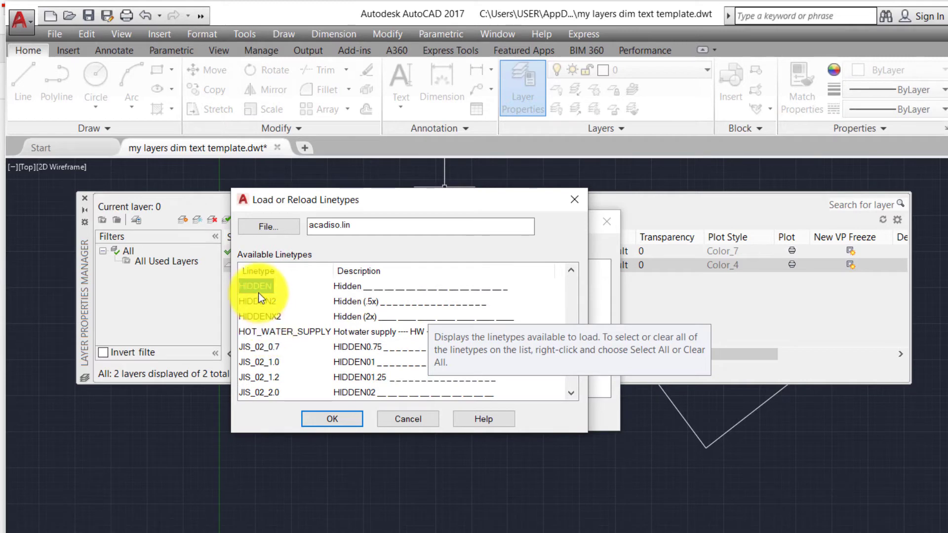
click(345, 419)
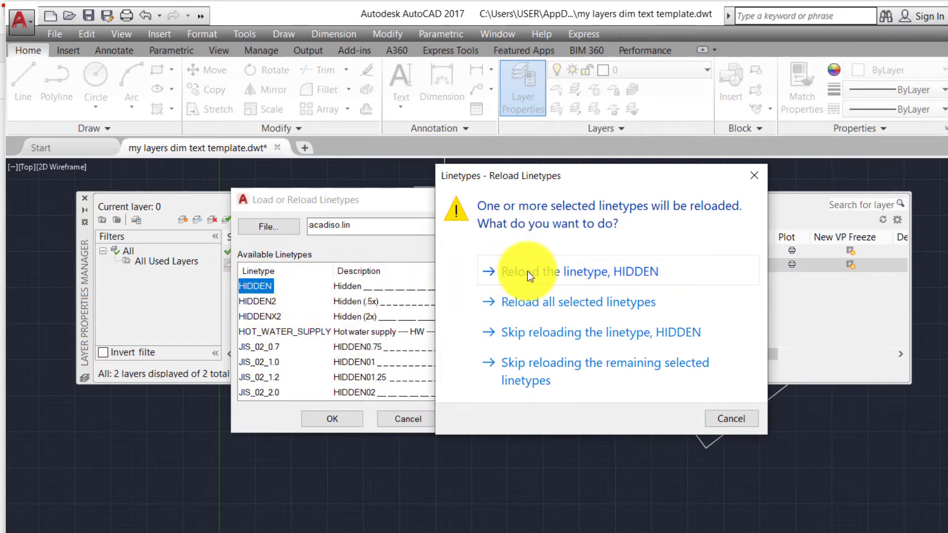
click(546, 273)
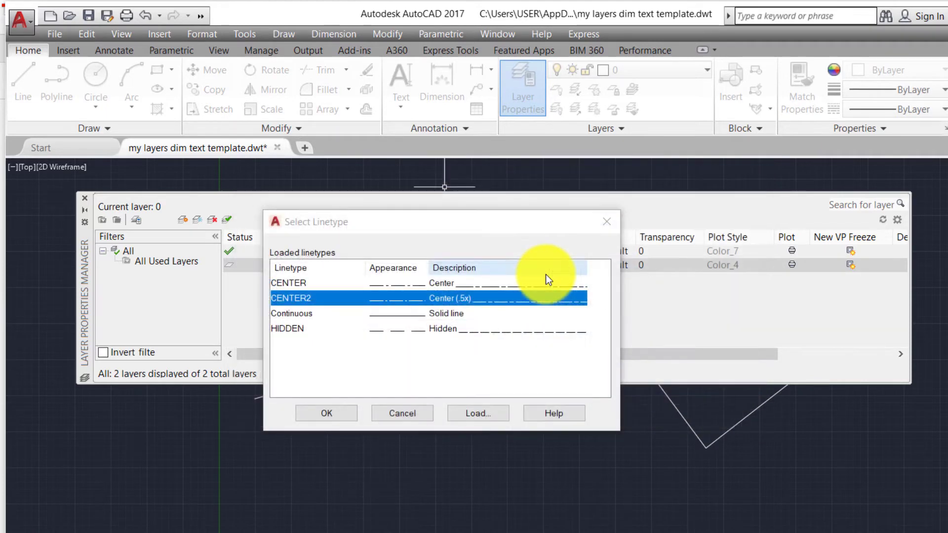
Step: Assign the loaded HIDDEN linetype to the Hidden layer
click(297, 331)
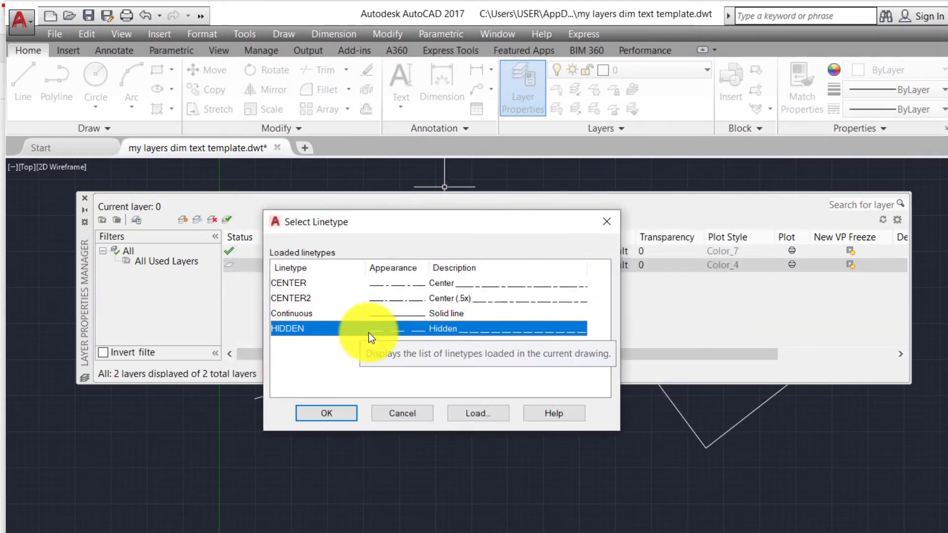
click(328, 413)
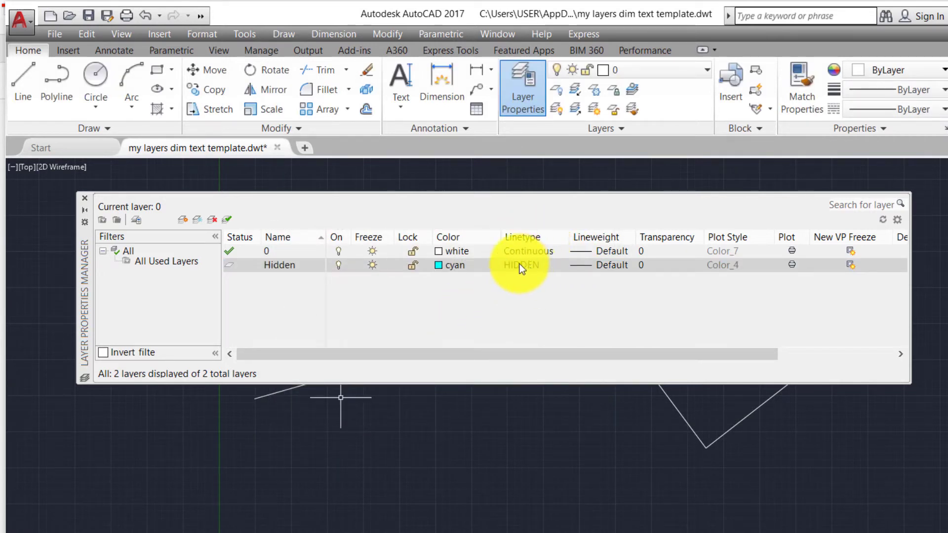
Step: Review the lineweights available for the Hidden layer and leave without changing its lineweight
click(597, 266)
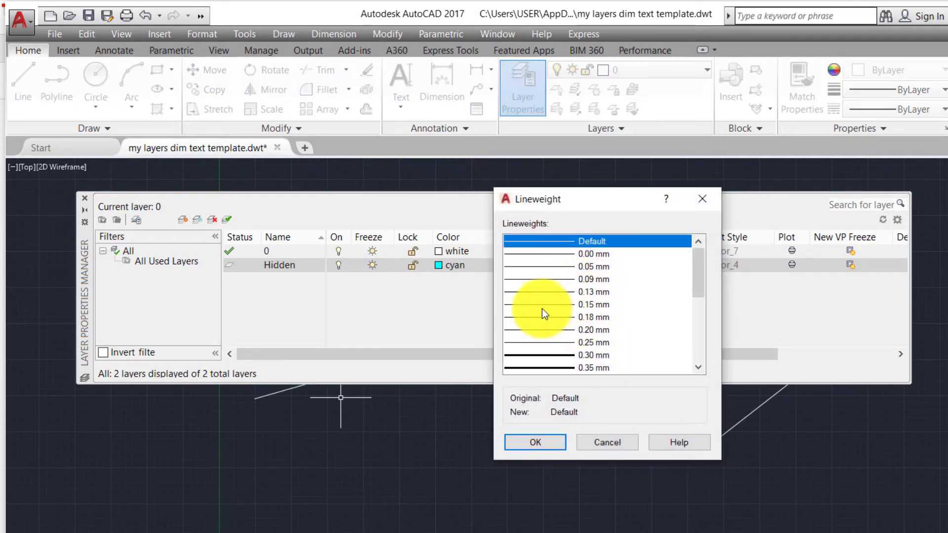
scroll(544, 314, down, 5)
scroll(547, 315, up, 5)
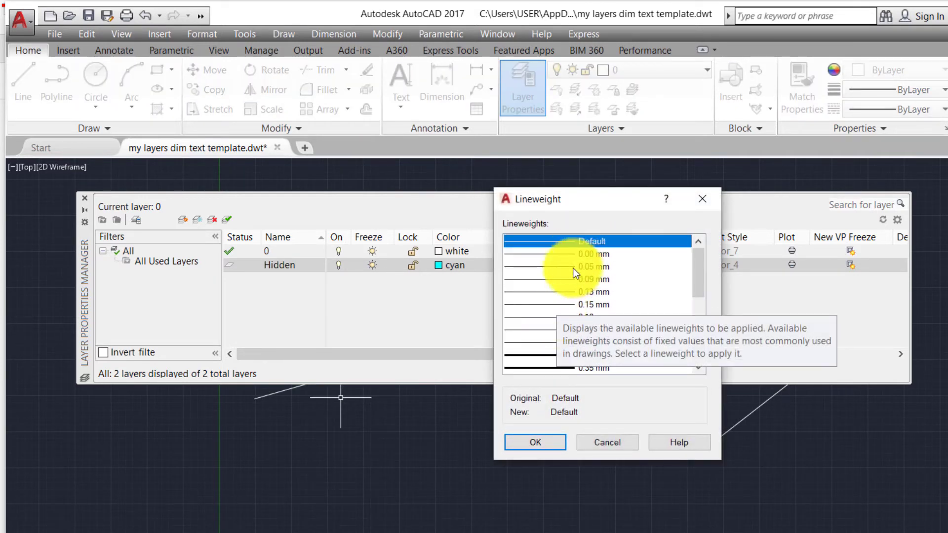
scroll(565, 311, down, 1)
scroll(564, 312, up, 1)
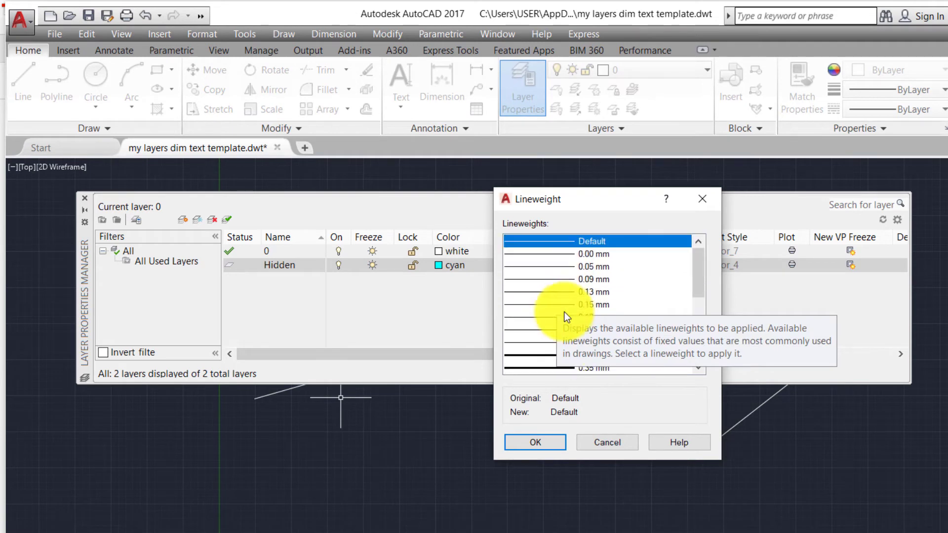
click(618, 442)
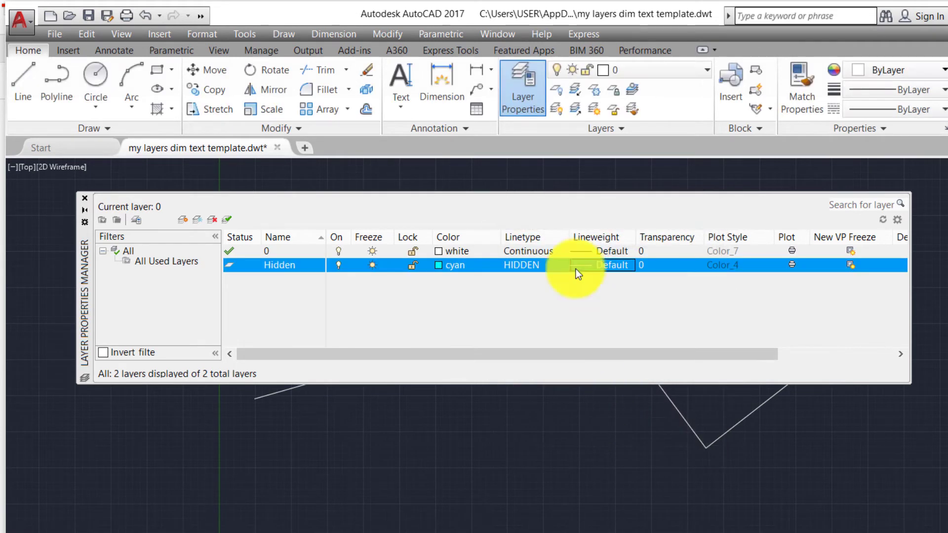
Step: Create a new layer named Center and set its color to red
click(183, 221)
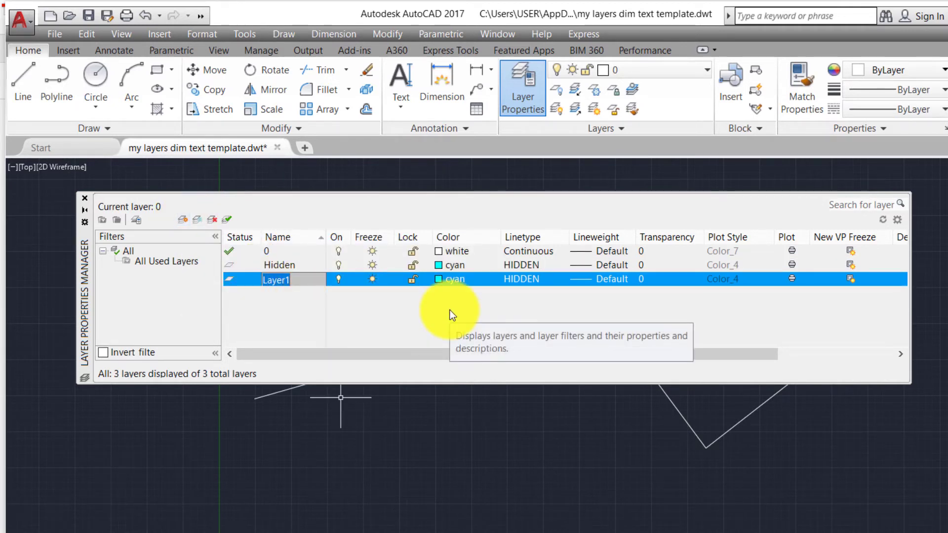
text(Center)
key(Return)
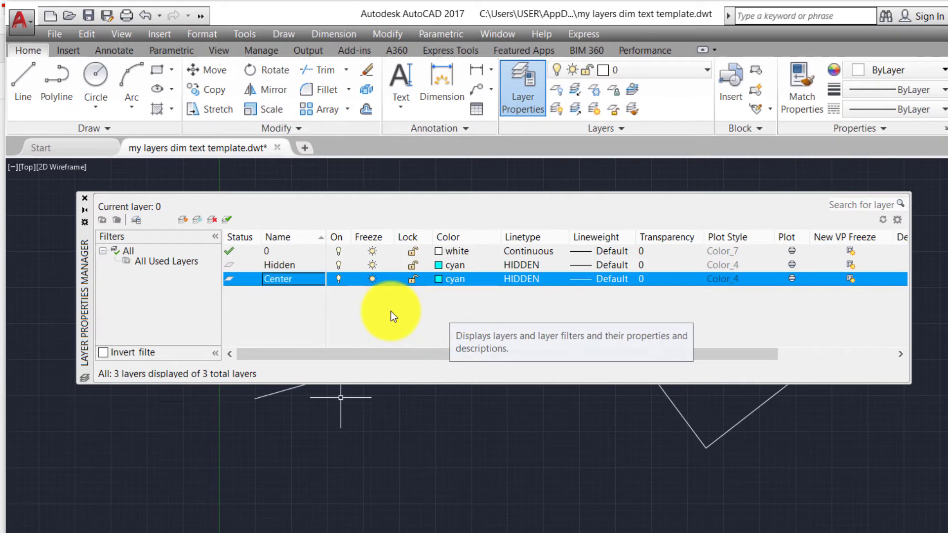
click(460, 280)
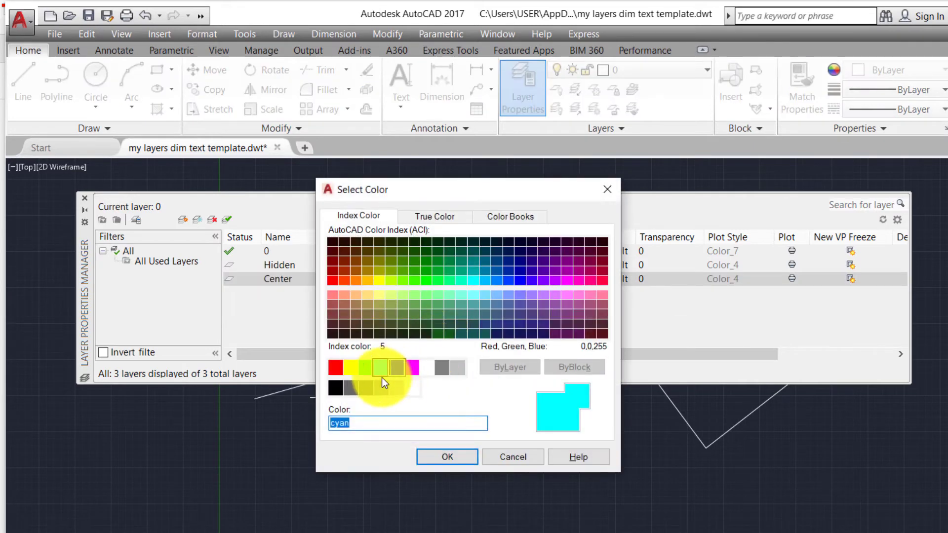
click(335, 367)
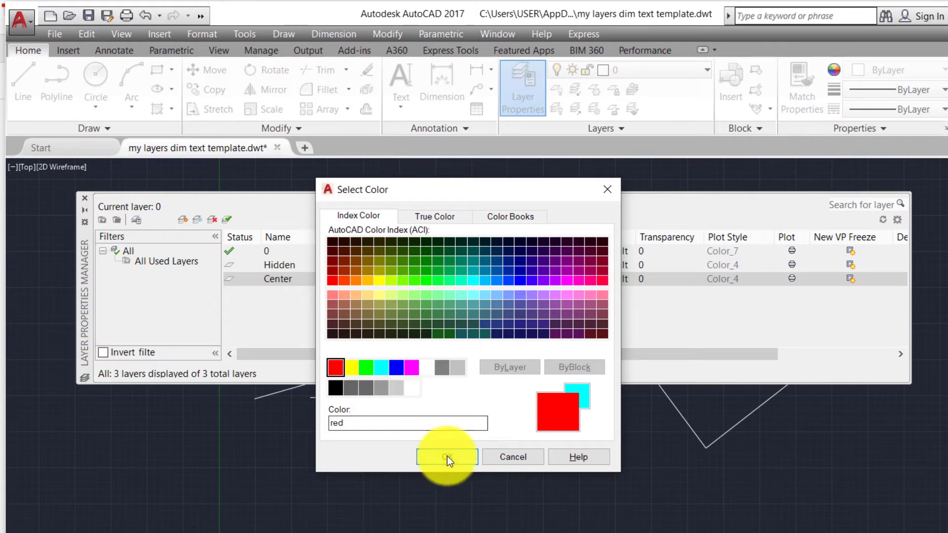
click(447, 457)
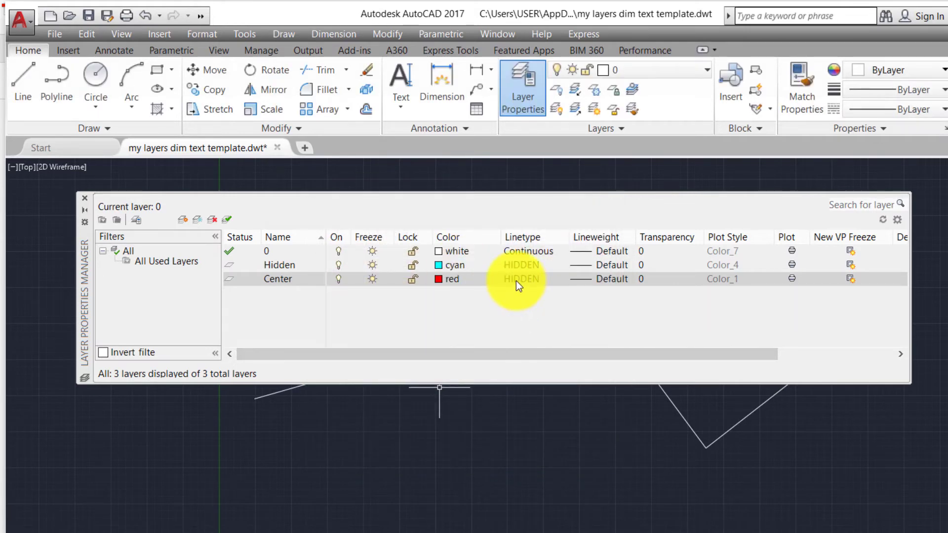
Step: Compare the center linetypes, look up CENTER in acadiso.lin without reloading it, and assign the loaded CENTER linetype to the Center layer
click(529, 279)
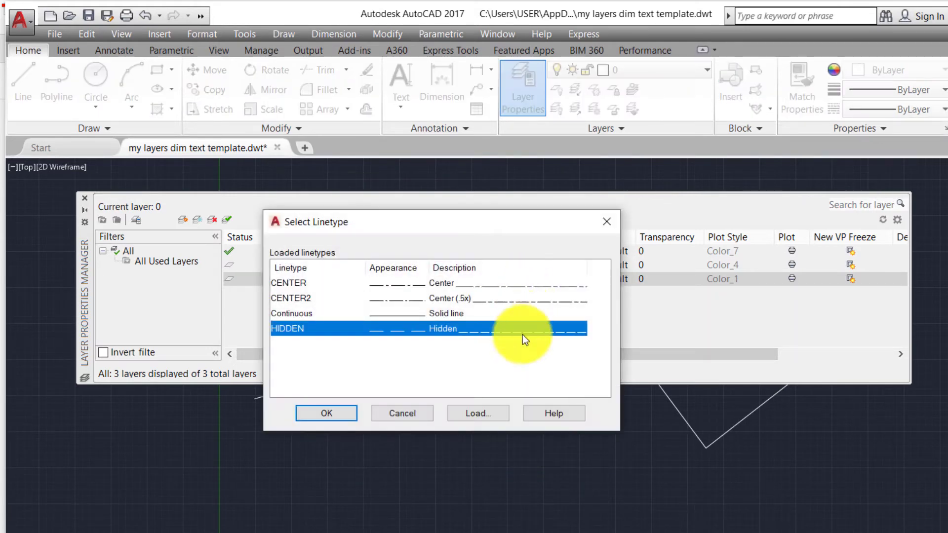
drag(330, 236, 519, 260)
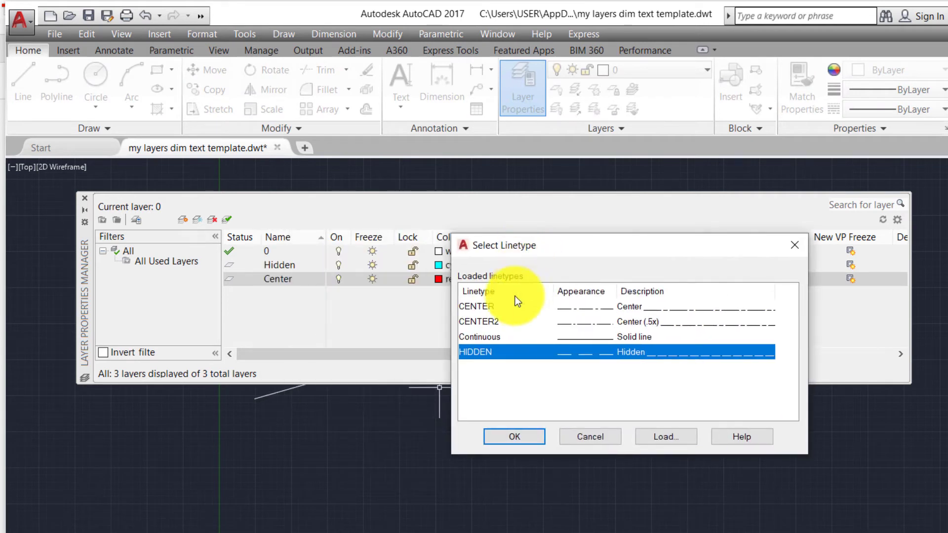
click(491, 305)
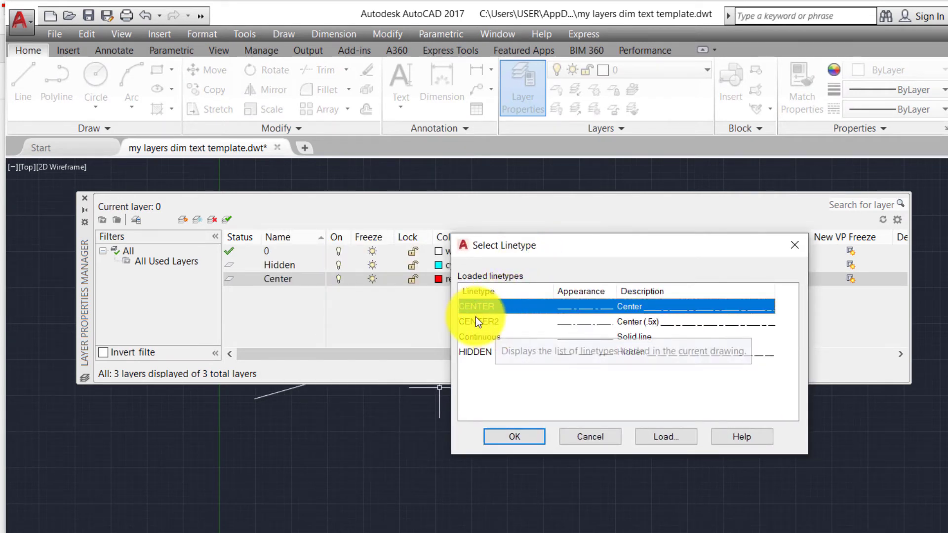
click(480, 318)
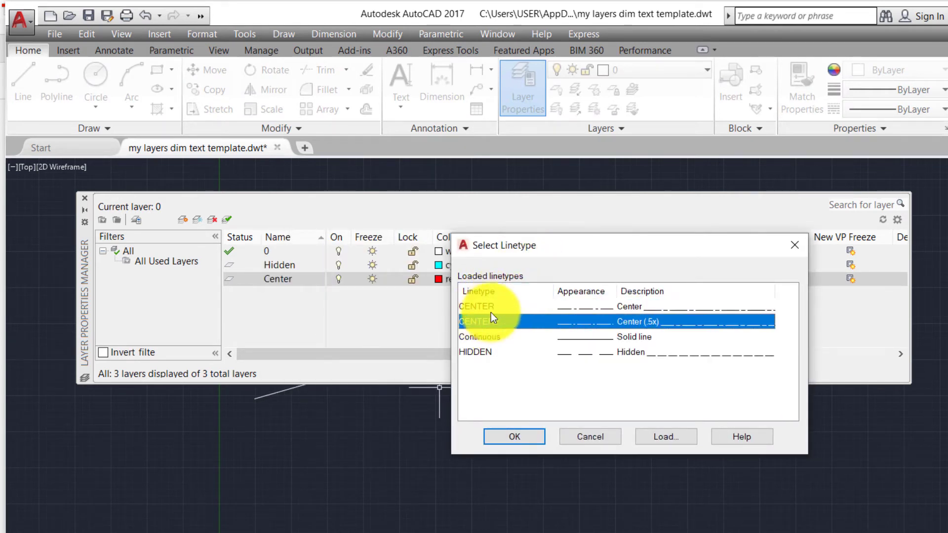
click(480, 307)
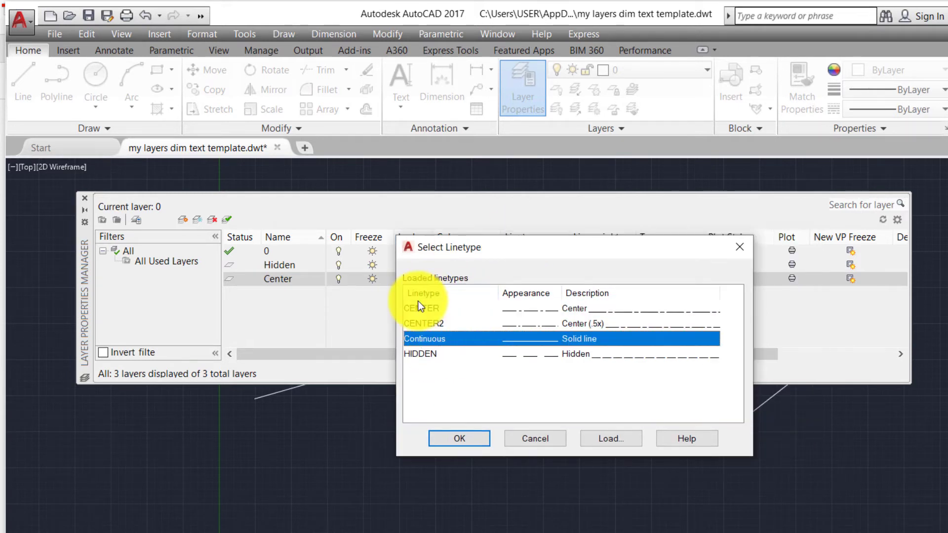
click(420, 306)
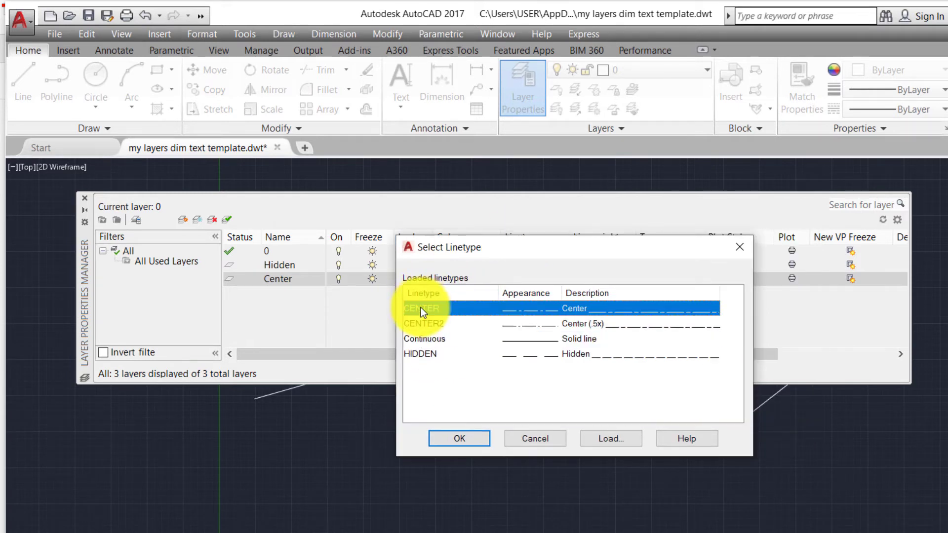
click(599, 437)
click(245, 301)
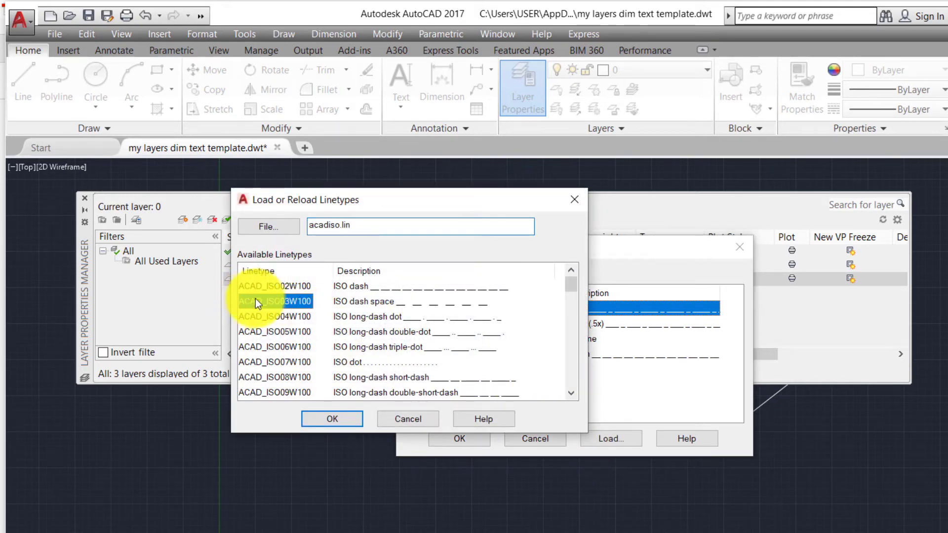
key(c)
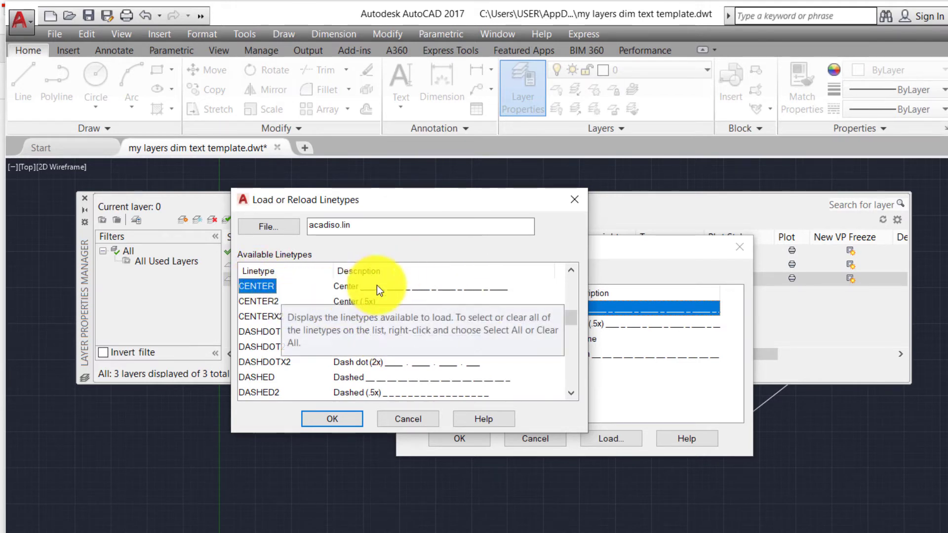
click(419, 416)
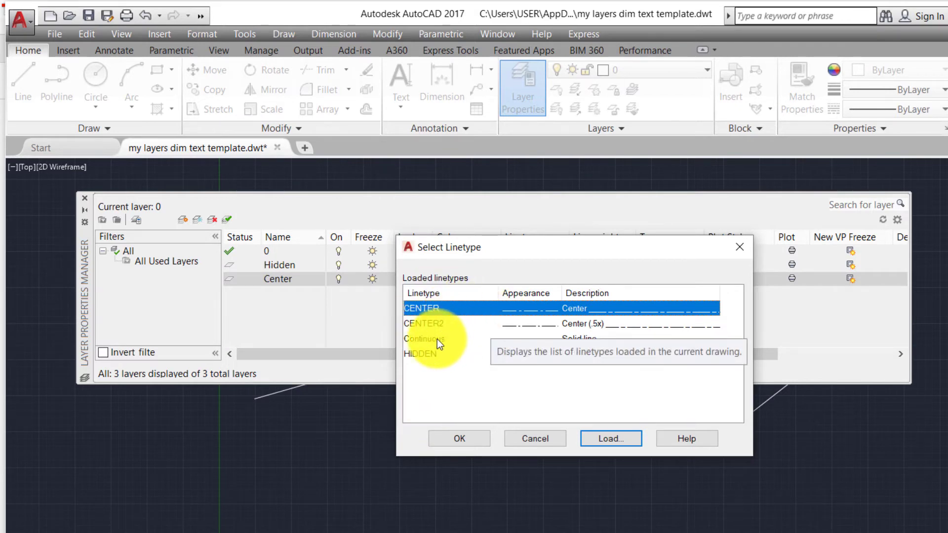
click(425, 309)
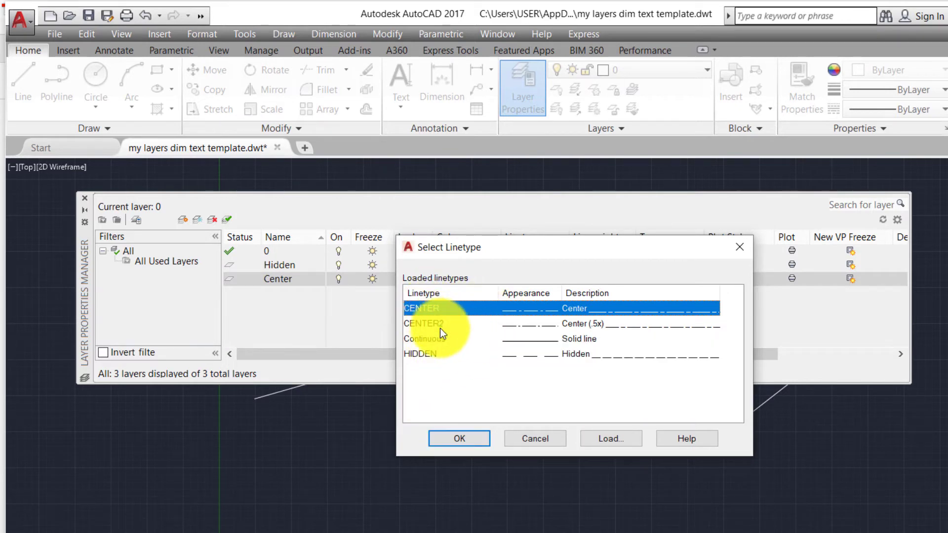
click(469, 440)
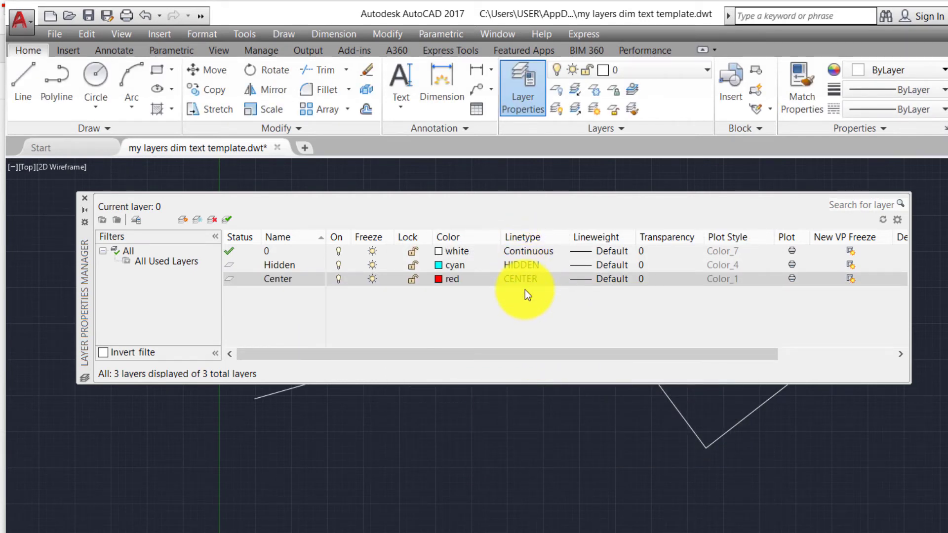
Step: Create a new layer named Construction and set its color to green
click(182, 219)
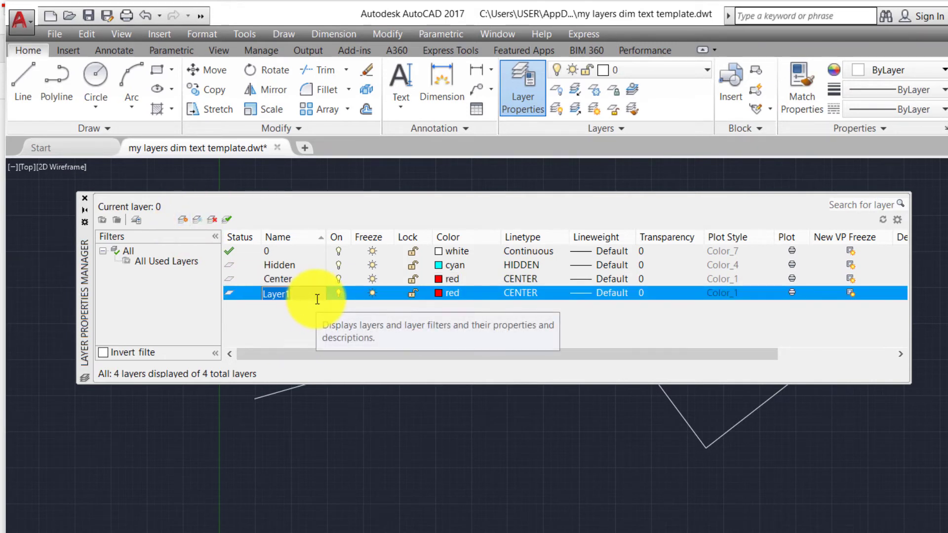
text(ction)
key(Return)
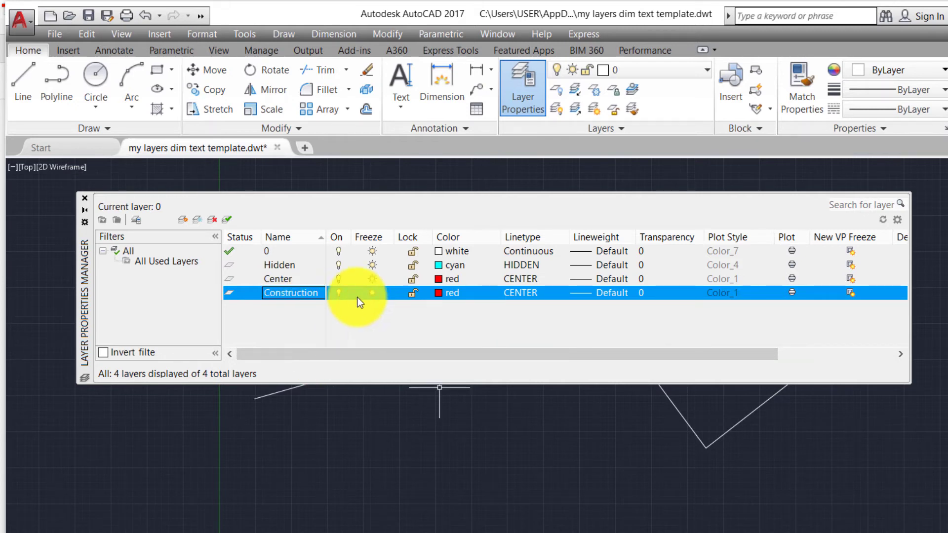
click(446, 293)
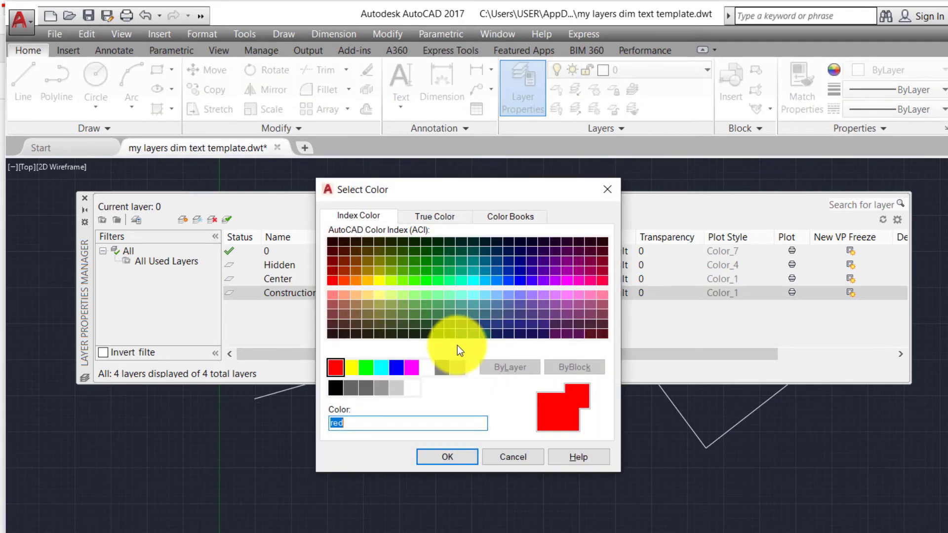
click(369, 368)
click(453, 458)
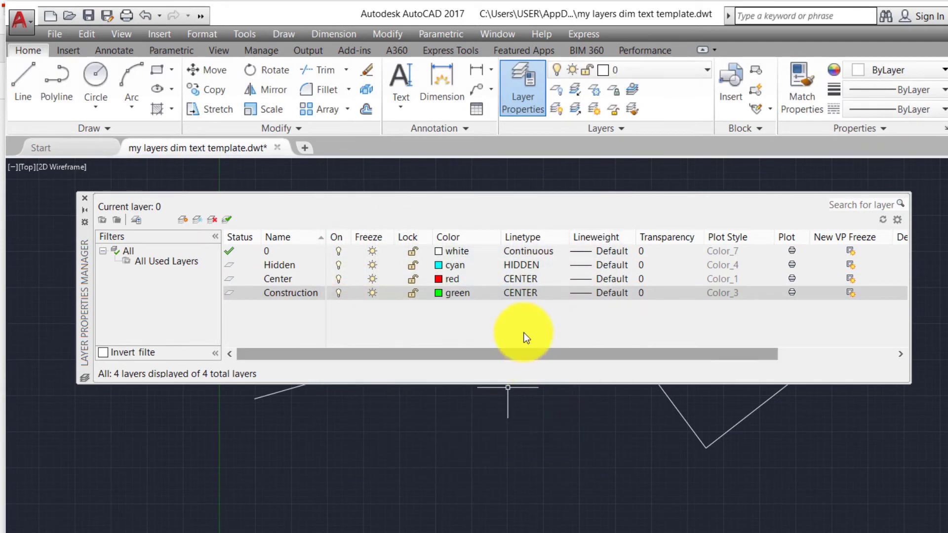
Step: Browse the linetypes in acadiso.lin without loading any, and set the Construction layer's linetype to Continuous
click(527, 294)
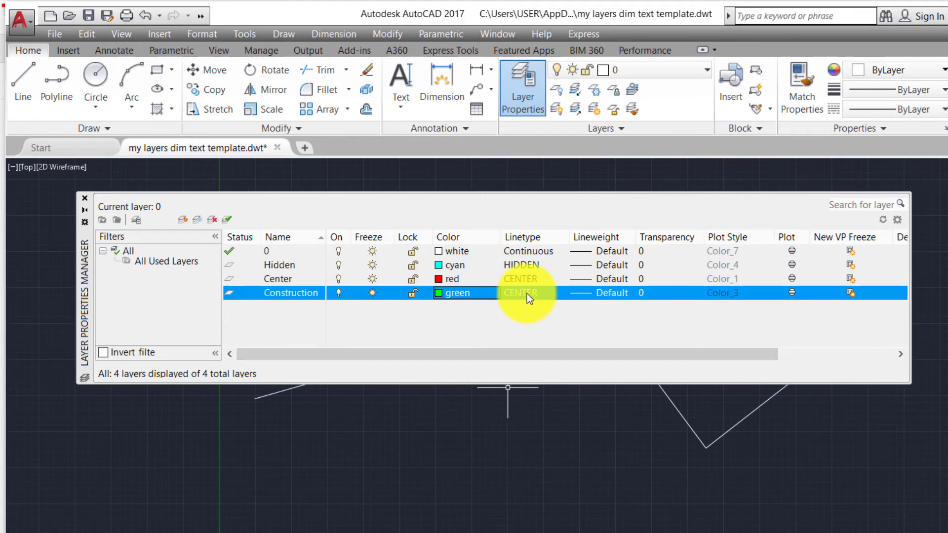
click(611, 439)
scroll(336, 313, down, 5)
scroll(307, 312, up, 2)
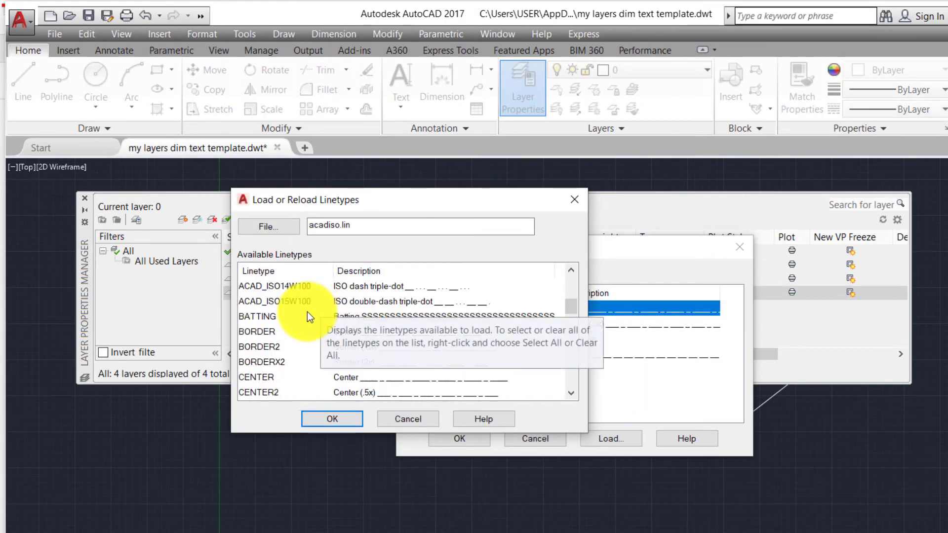
scroll(307, 318, down, 4)
click(416, 418)
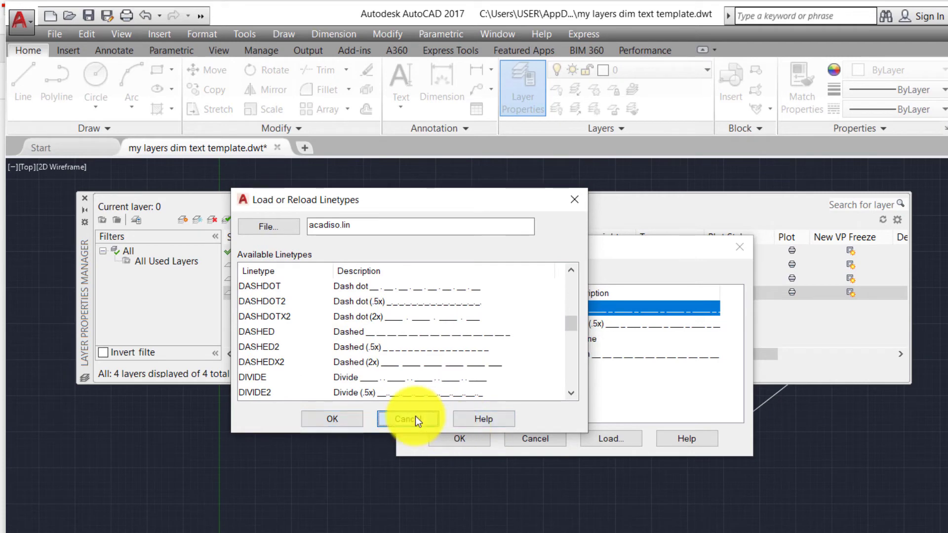
click(442, 338)
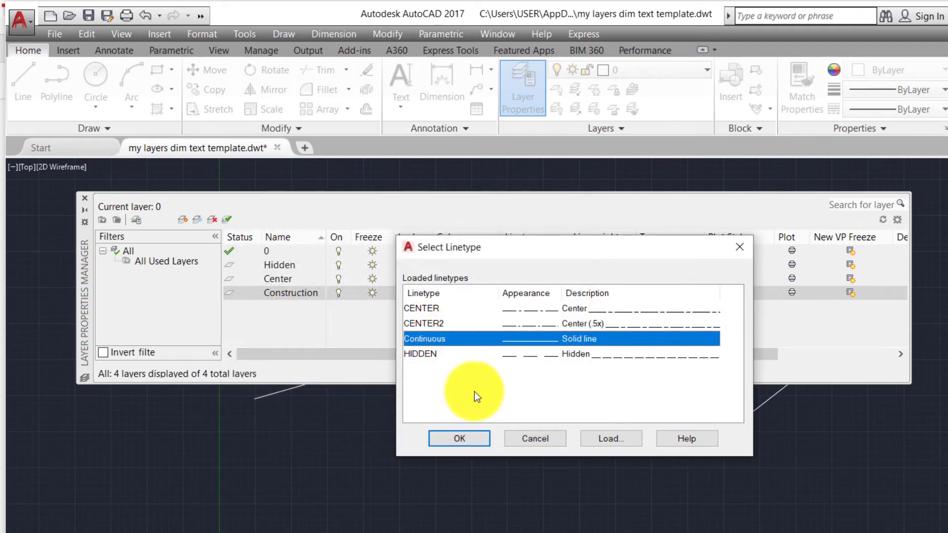
click(473, 442)
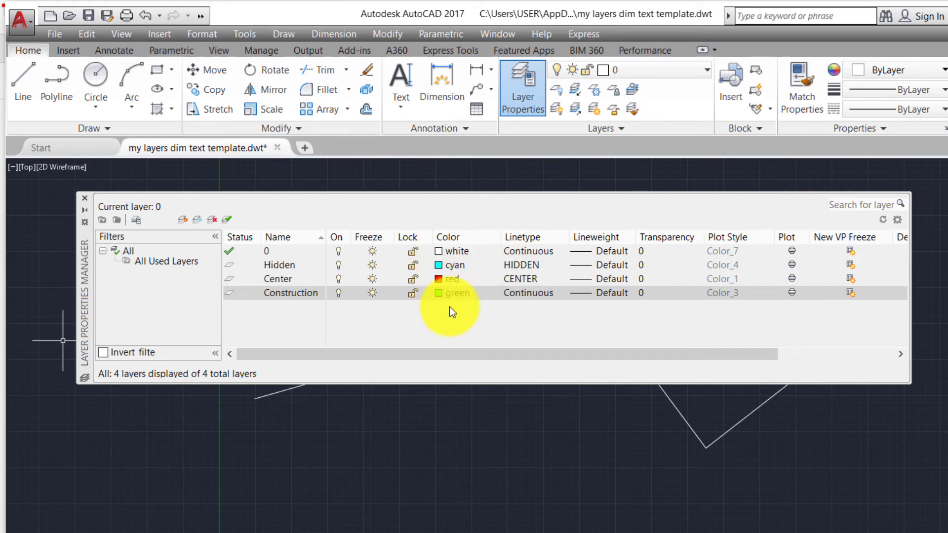
Step: Close the Layer Properties Manager and erase all the connected lines in the drawing area
click(86, 198)
scroll(480, 298, down, 2)
scroll(481, 298, down, 1)
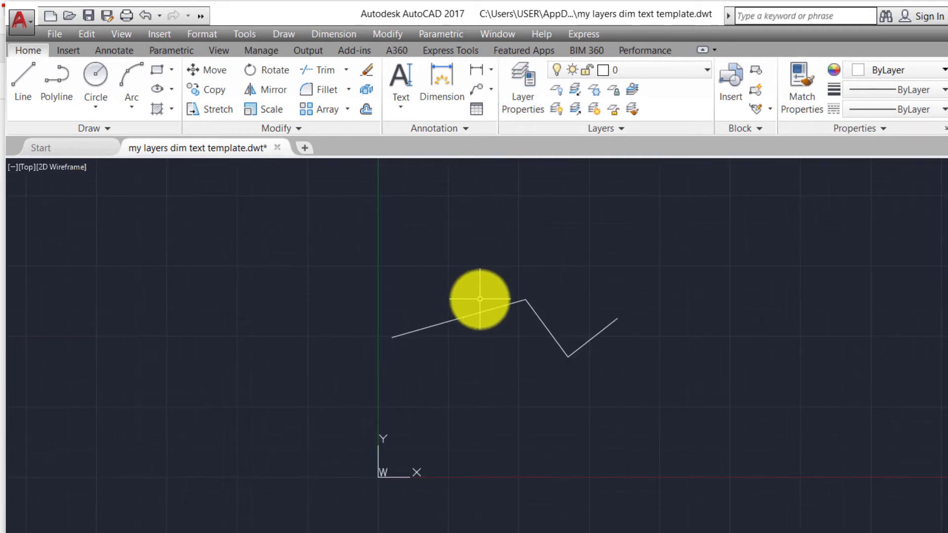
scroll(480, 298, up, 1)
click(745, 430)
click(306, 269)
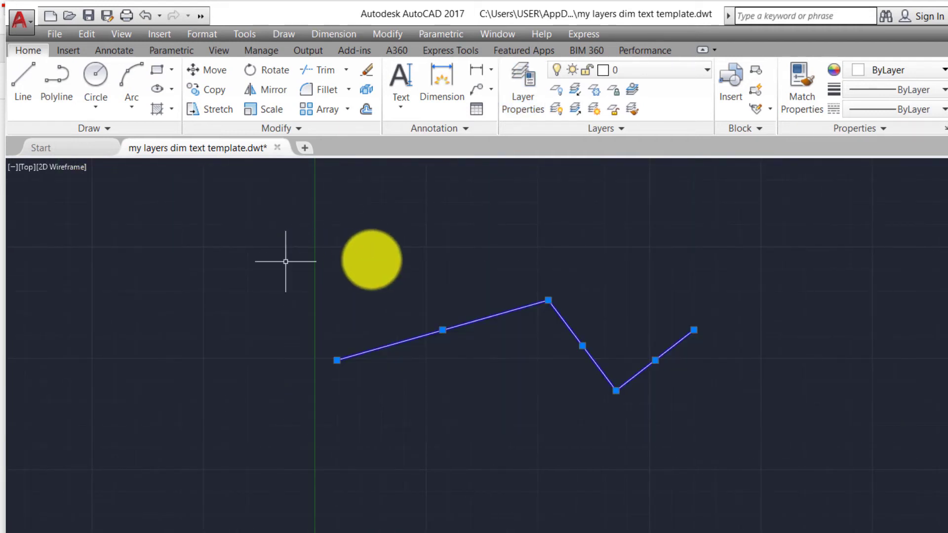
right_click(371, 259)
click(454, 341)
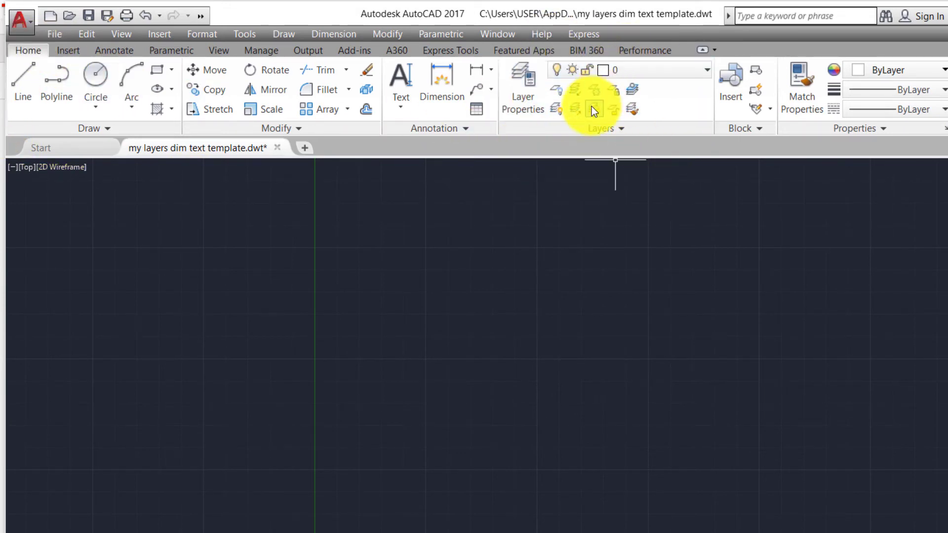
Step: Draw a connected three-segment zigzag line on layer 0, with the first segment about 255 long at 30°
click(642, 76)
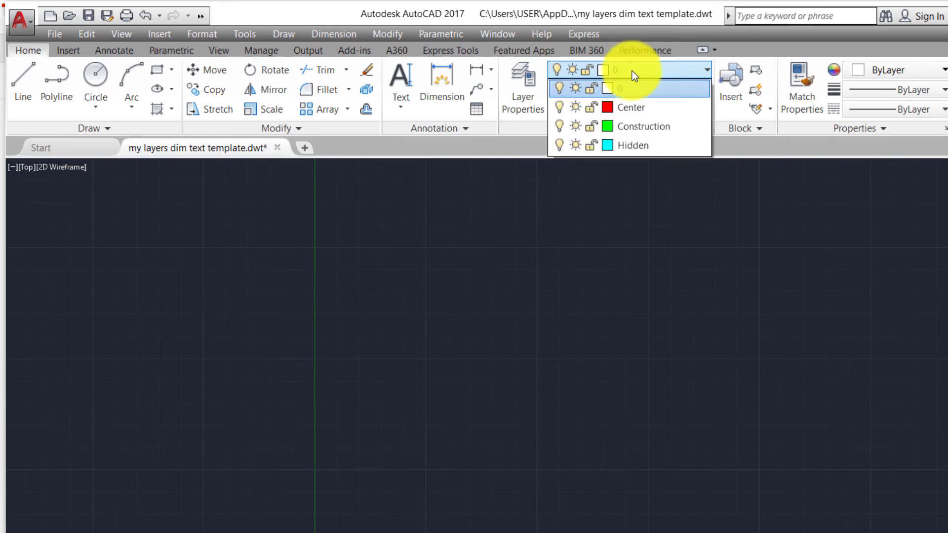
click(626, 94)
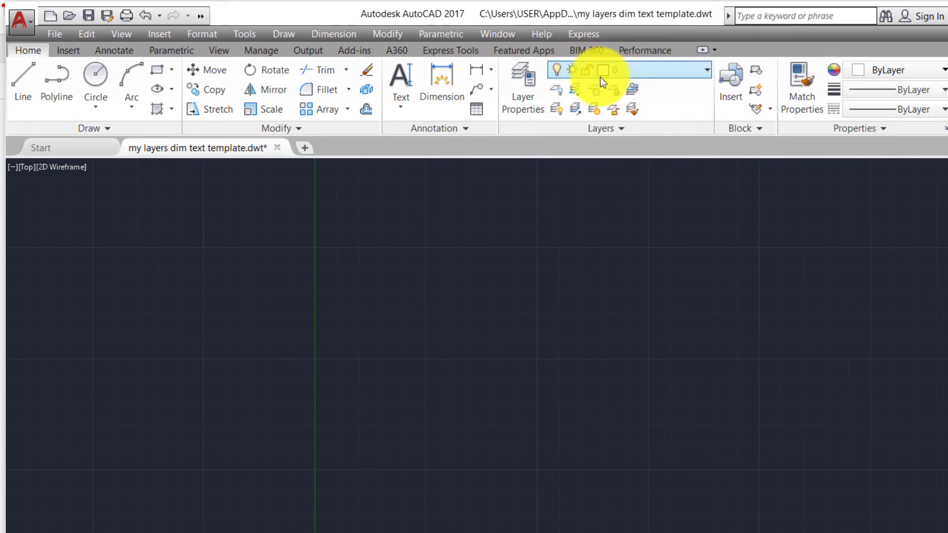
click(23, 79)
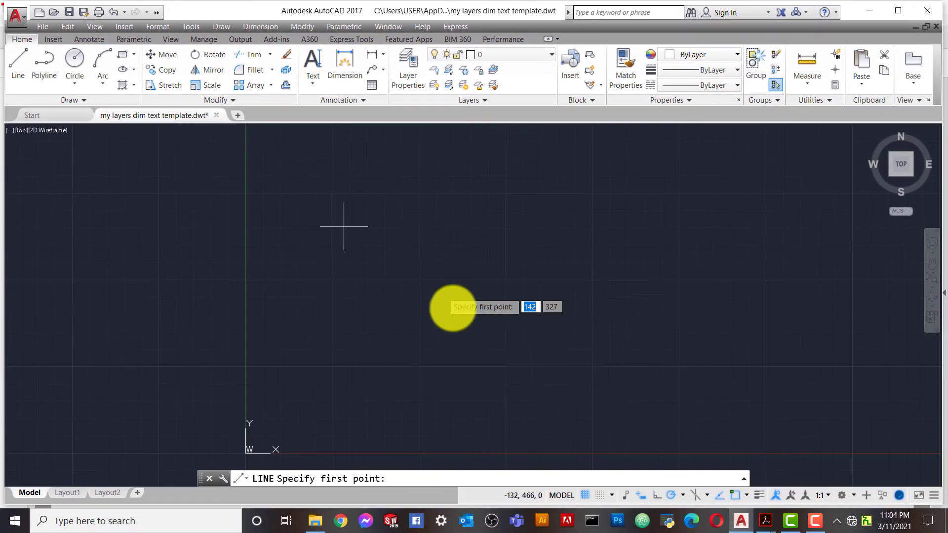
click(343, 321)
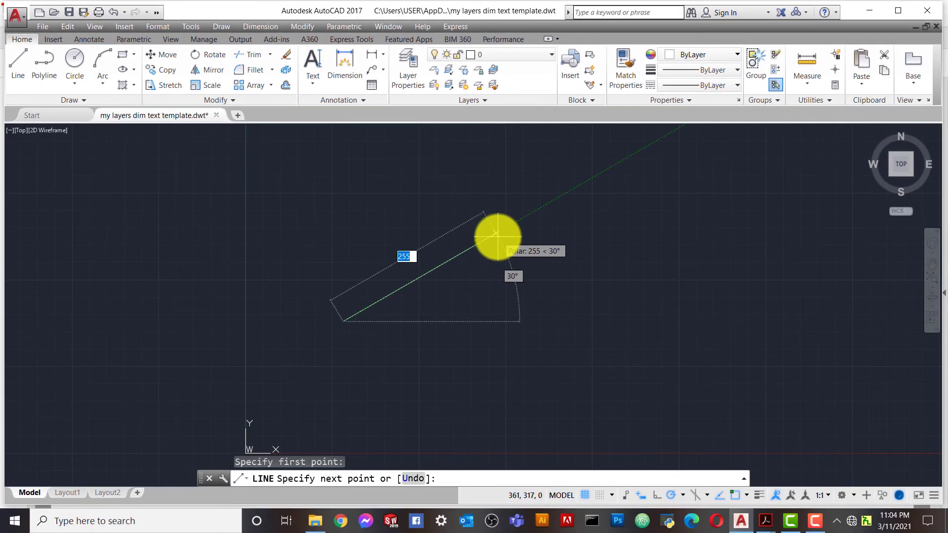
click(497, 233)
click(615, 316)
click(669, 266)
right_click(692, 253)
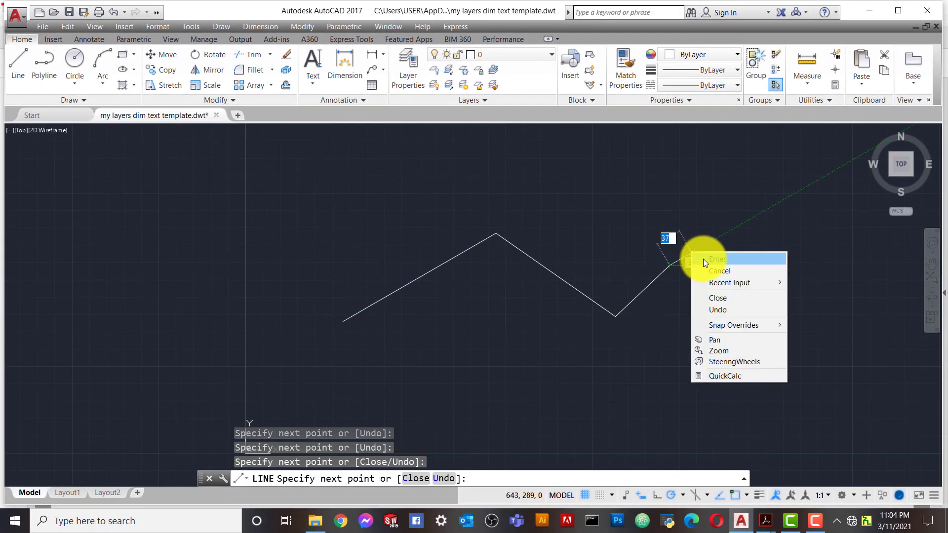
click(701, 259)
scroll(593, 286, down, 4)
scroll(623, 283, up, 6)
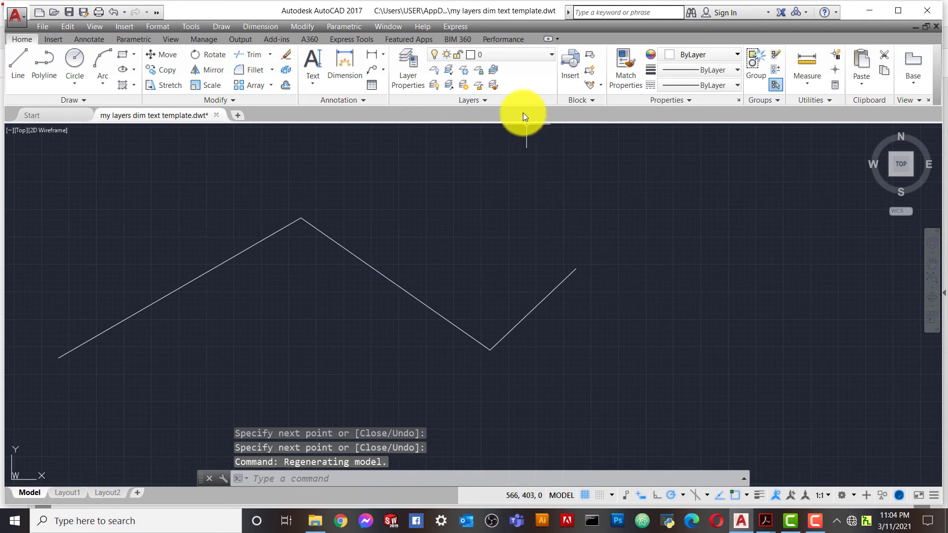
Step: Make Hidden the current layer and draw a second three-segment zigzag line to the right of the first one
click(520, 58)
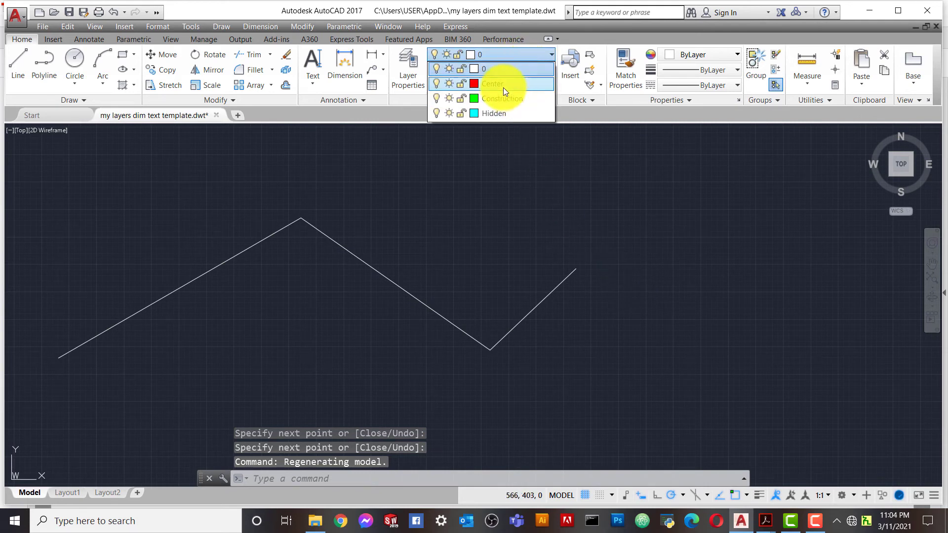
click(493, 114)
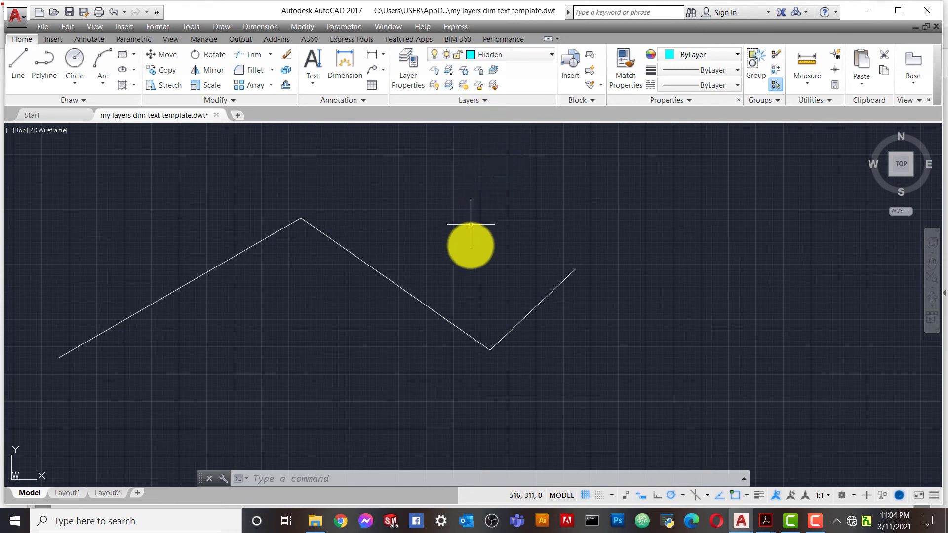
scroll(71, 148, down, 2)
scroll(74, 142, up, 1)
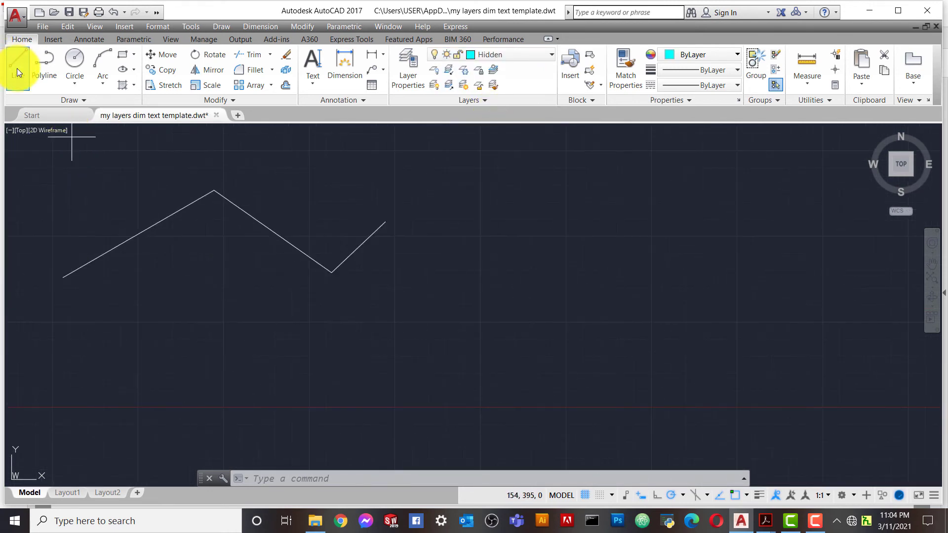
click(18, 60)
click(363, 324)
click(584, 216)
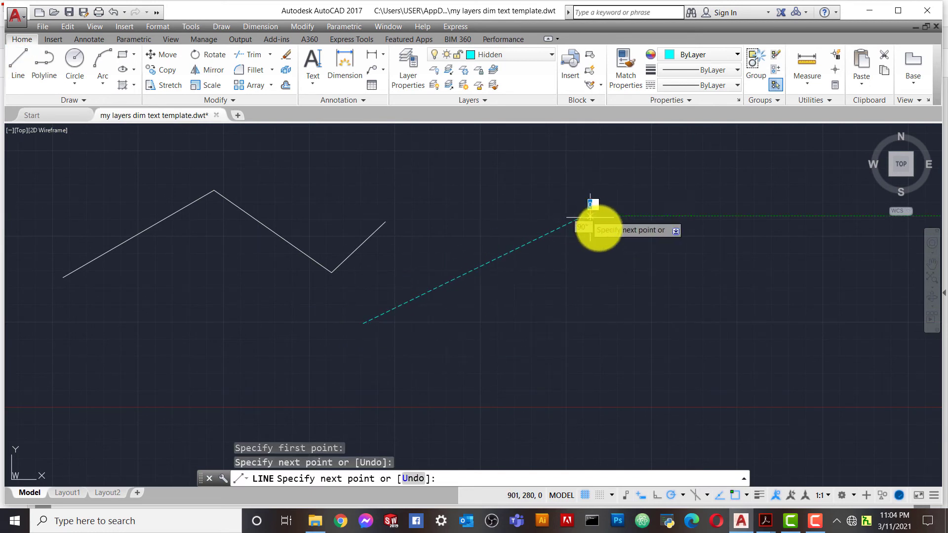
click(641, 290)
click(712, 223)
right_click(711, 224)
click(728, 229)
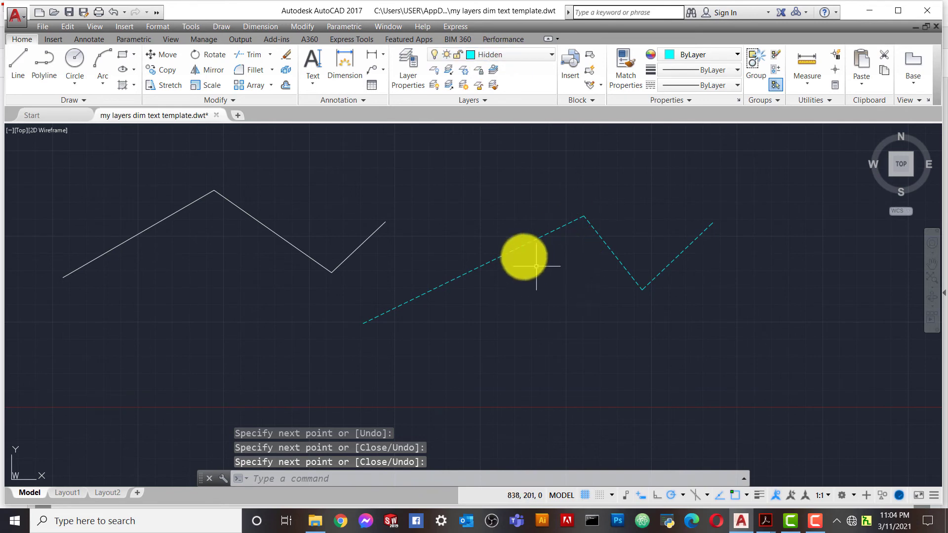
Step: Examine the dash pattern of the Hidden-layer zigzag up close and compare it with the layer 0 zigzag
scroll(522, 256, up, 4)
scroll(519, 254, up, 2)
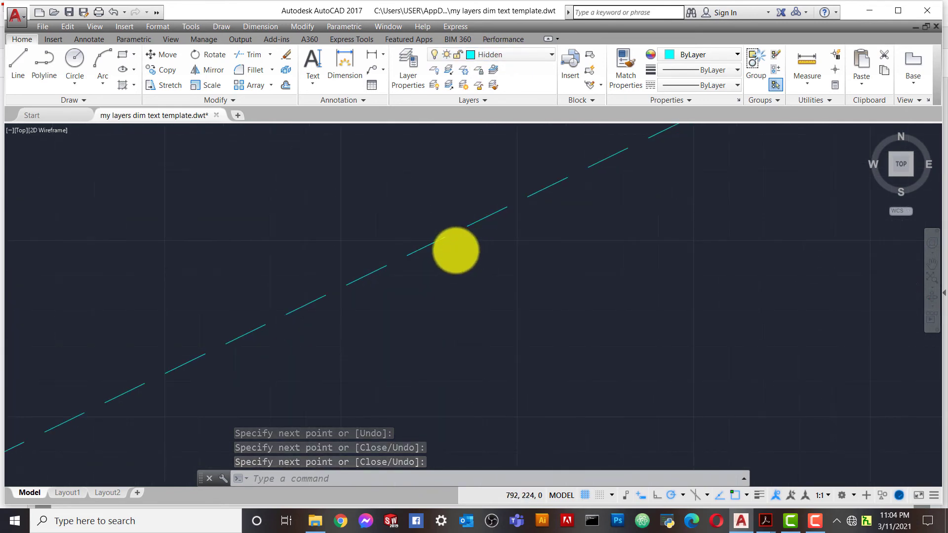
scroll(441, 255, down, 4)
scroll(428, 256, up, 2)
scroll(416, 255, down, 5)
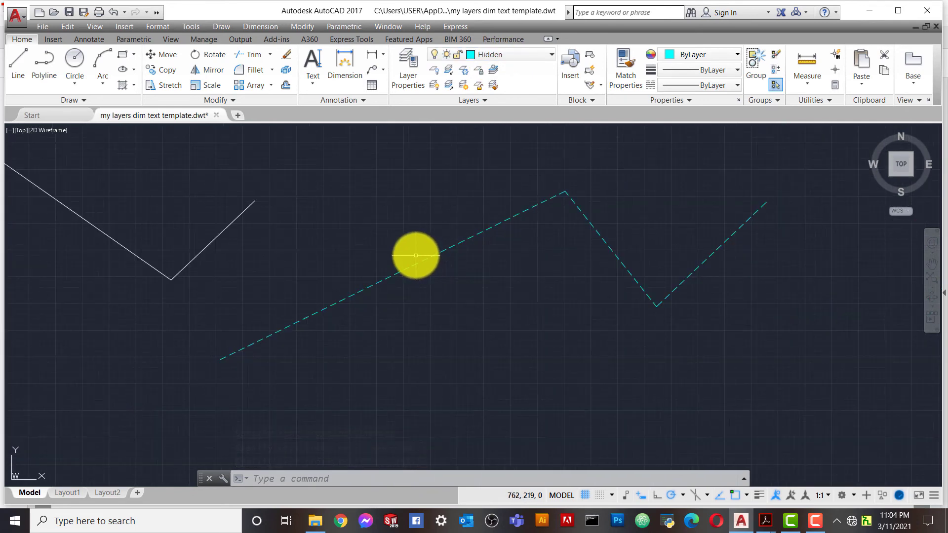
scroll(415, 256, up, 6)
scroll(416, 256, down, 4)
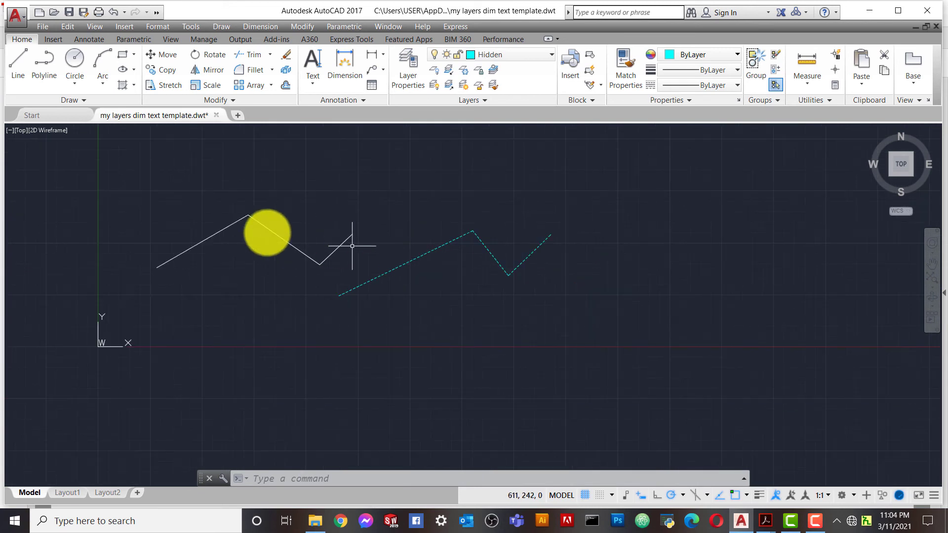
scroll(238, 230, up, 2)
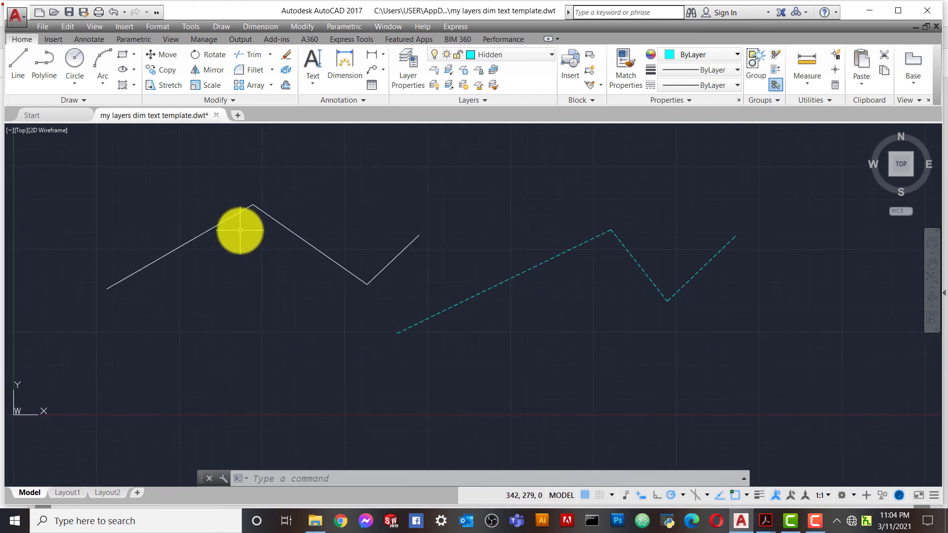
Step: Move the first segment of the layer 0 zigzag to the Hidden layer and check its dashes up close
click(211, 230)
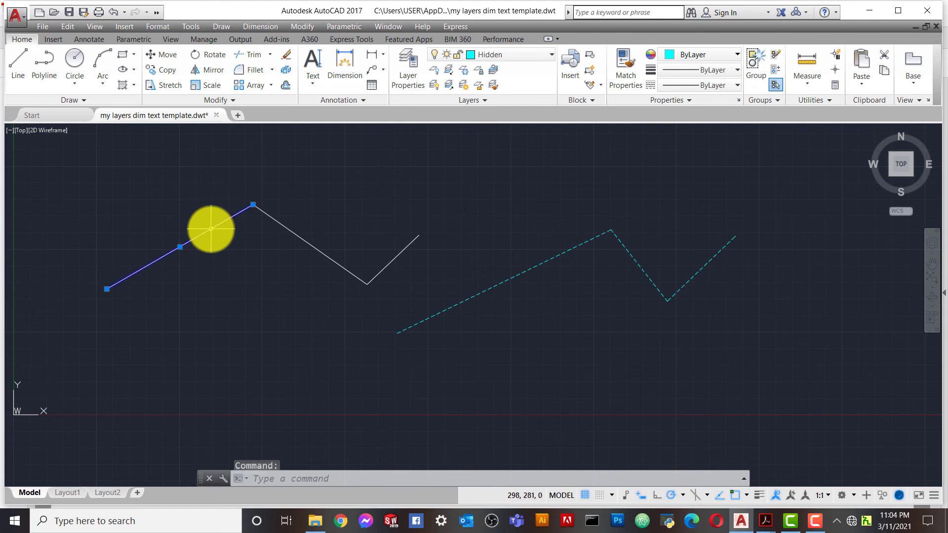
click(505, 63)
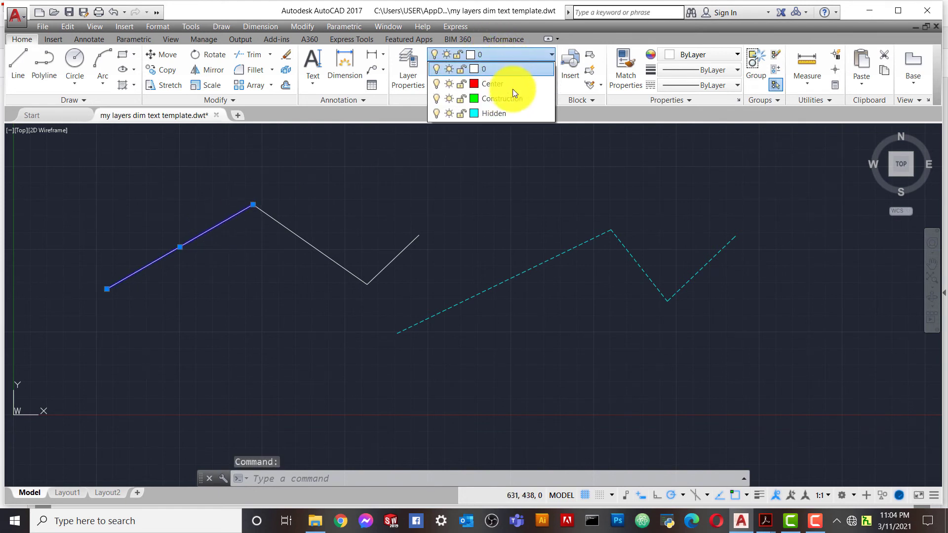
click(502, 114)
scroll(163, 254, up, 2)
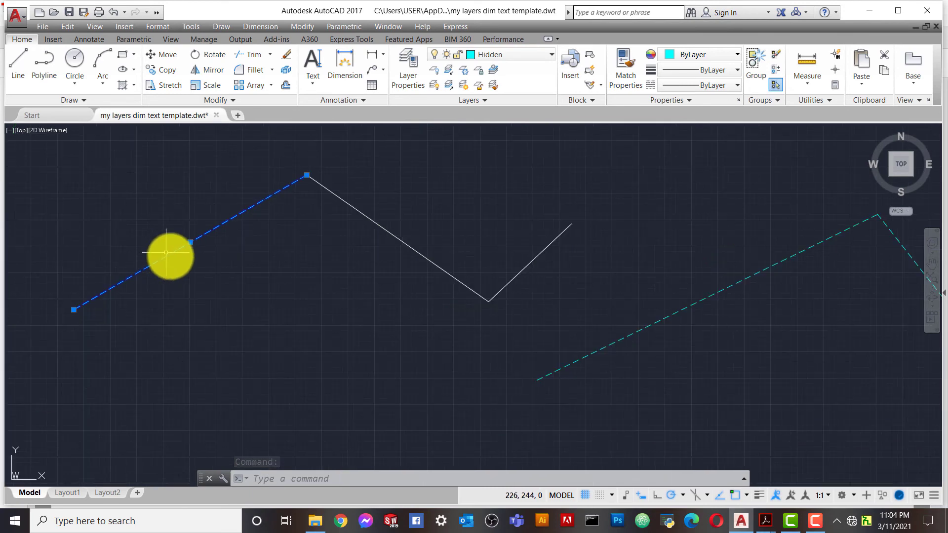
key(Escape)
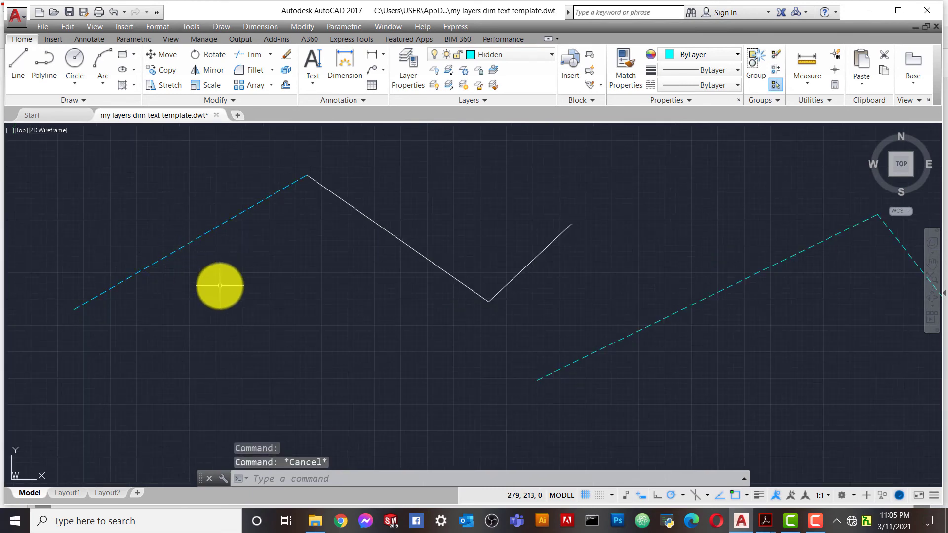
scroll(197, 242, up, 2)
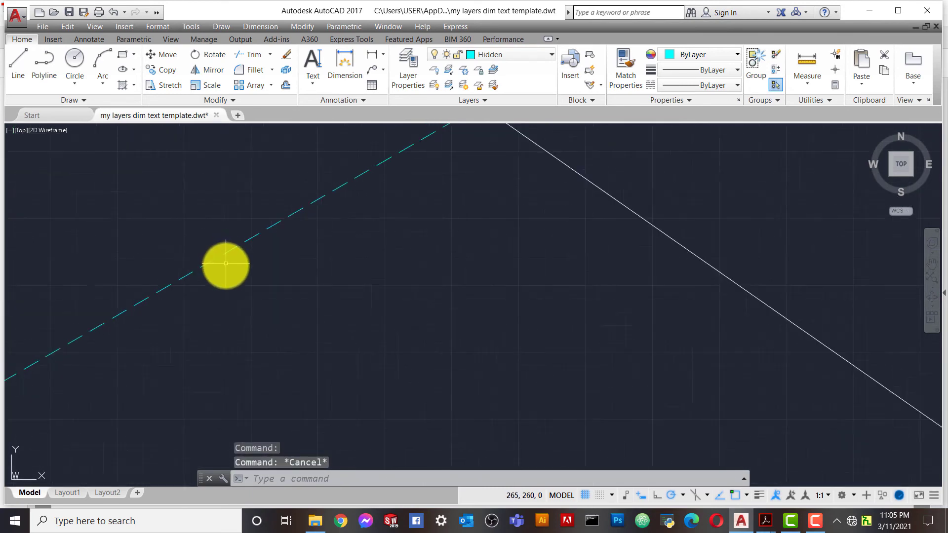
scroll(227, 275, down, 4)
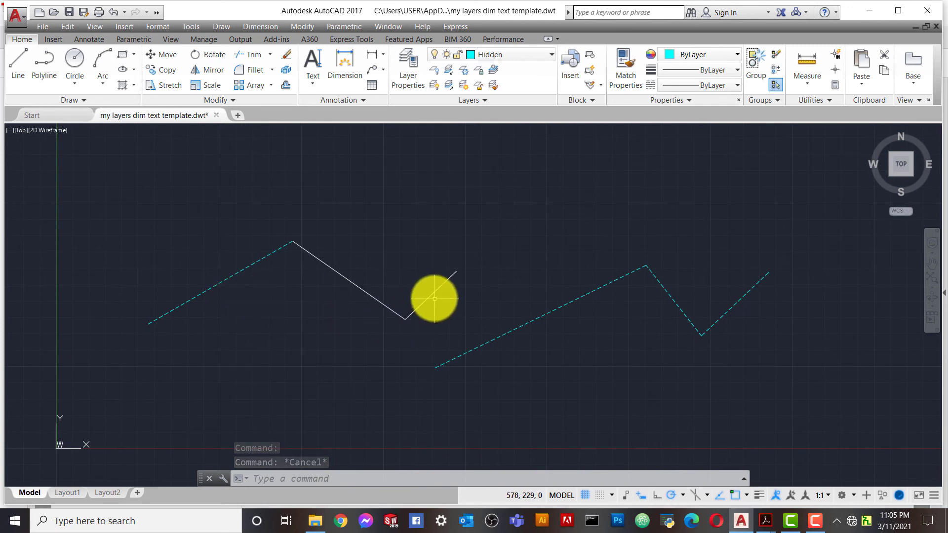
Step: Move the middle segment of the left zigzag to the Center layer and check its linetype up close
click(361, 292)
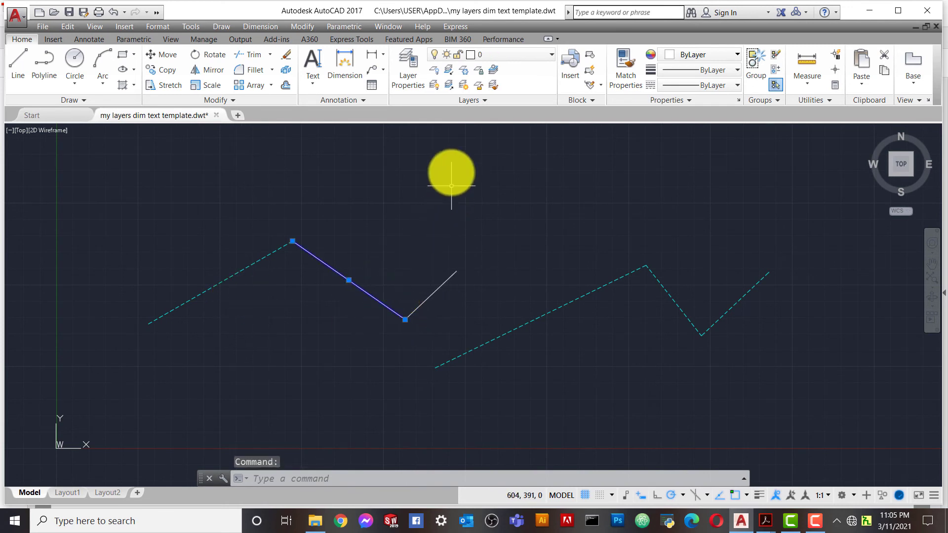
click(530, 57)
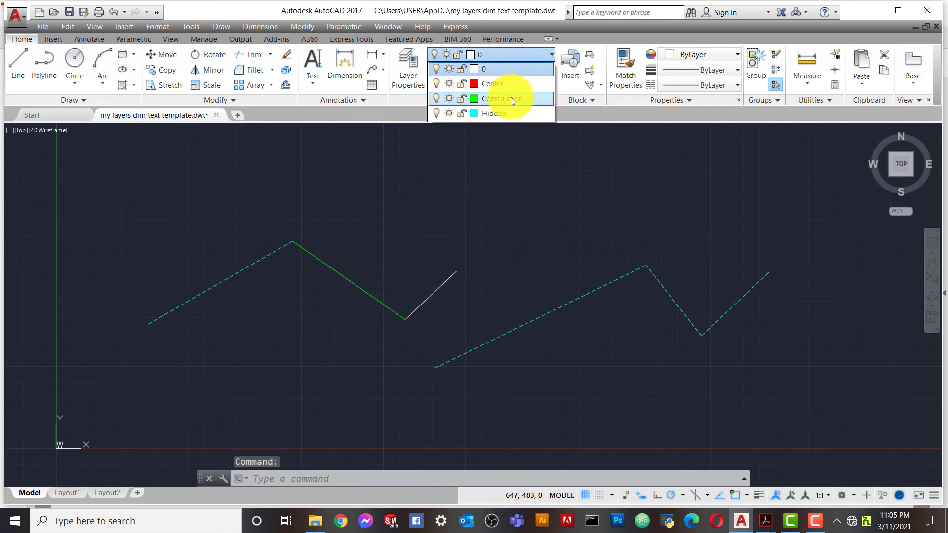
click(500, 84)
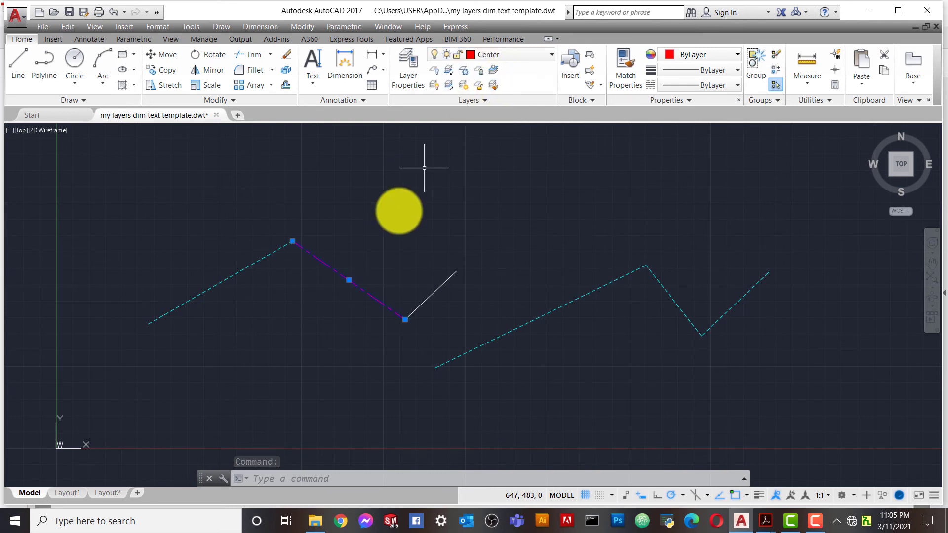
scroll(367, 305, up, 2)
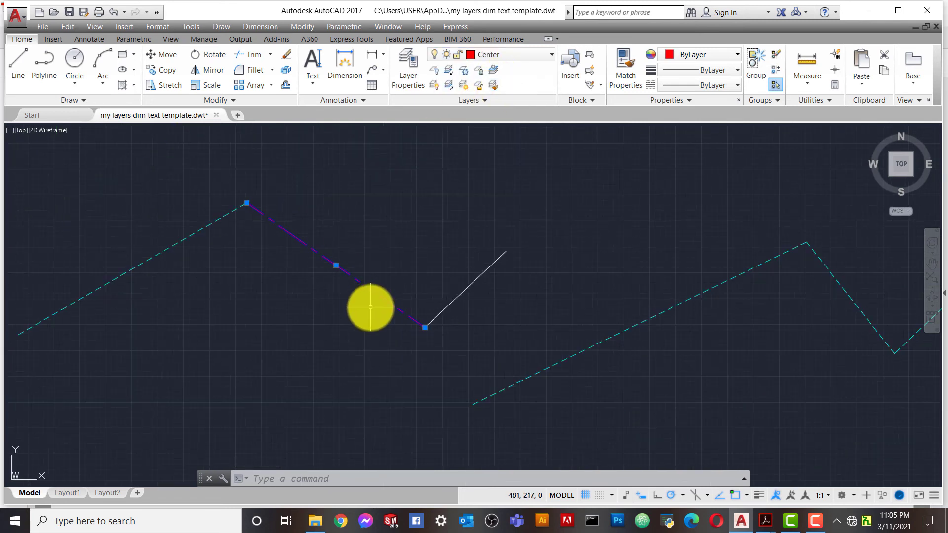
key(Escape)
scroll(368, 282, up, 1)
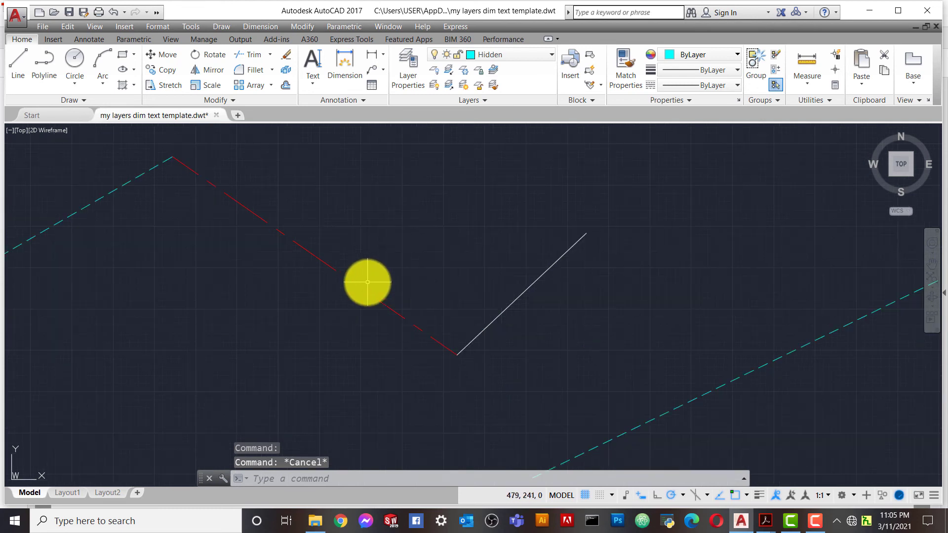
scroll(372, 292, down, 1)
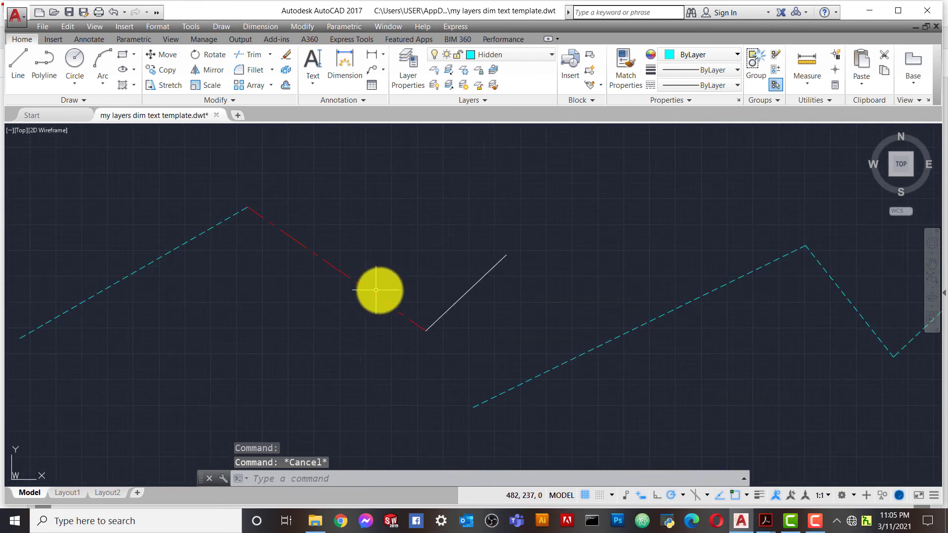
click(520, 57)
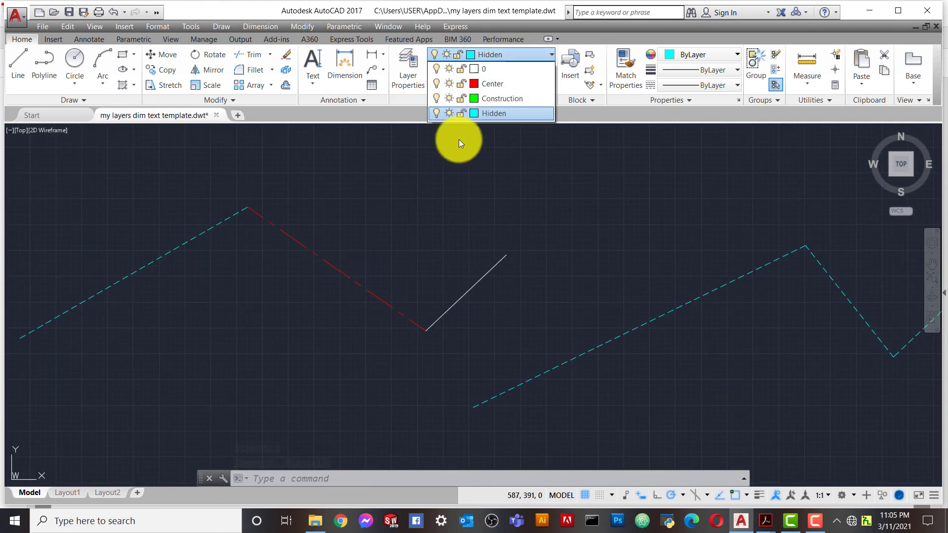
click(415, 235)
click(474, 199)
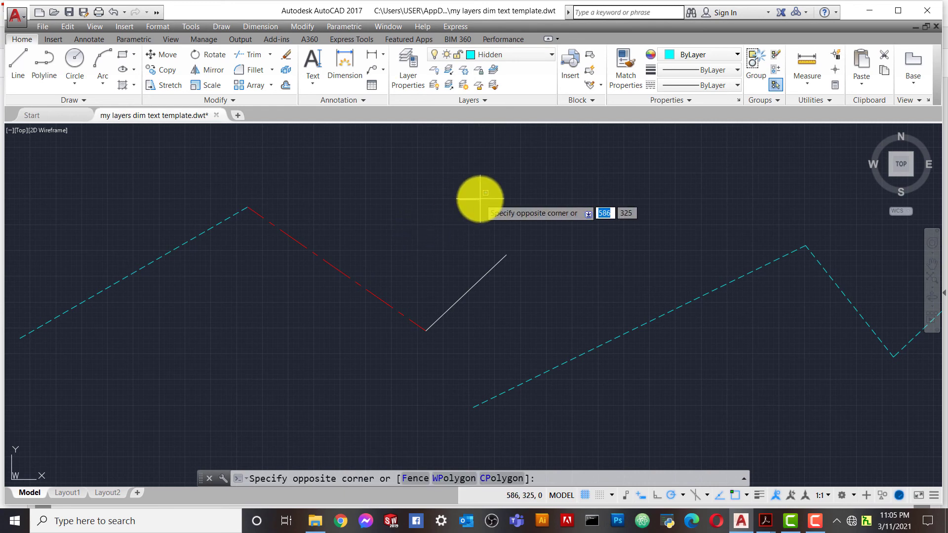
click(485, 192)
scroll(442, 282, up, 1)
scroll(443, 282, down, 2)
scroll(462, 288, up, 1)
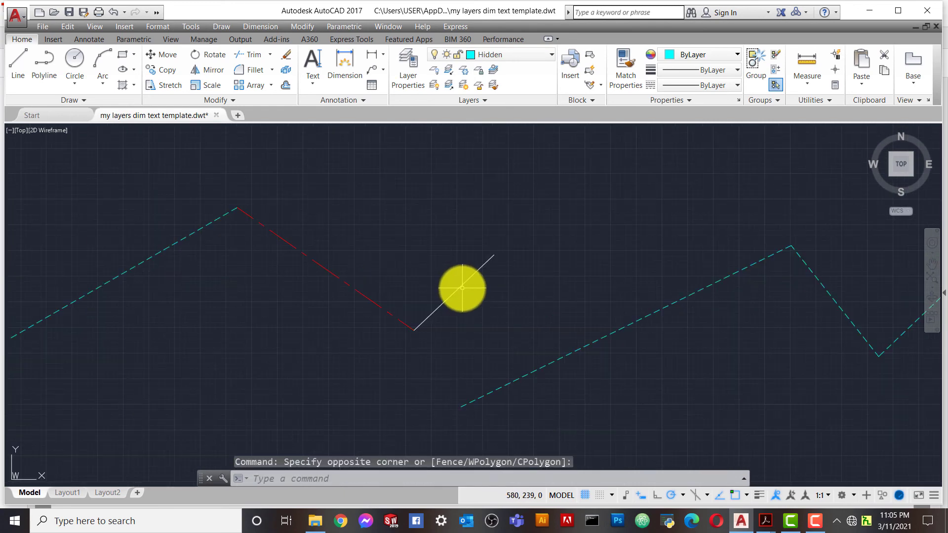
scroll(486, 267, down, 3)
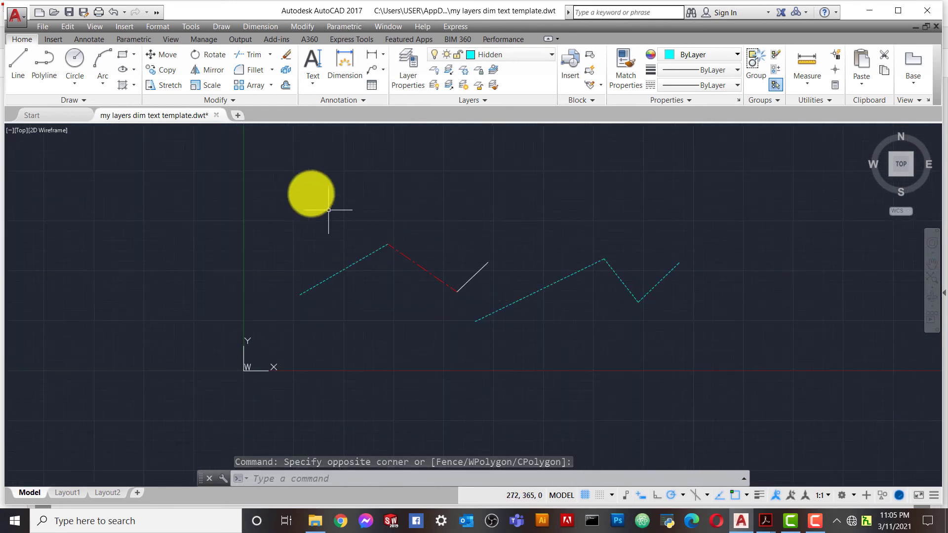
Step: Select both zigzags with a window and erase all their lines from the drawing area
click(272, 177)
click(743, 364)
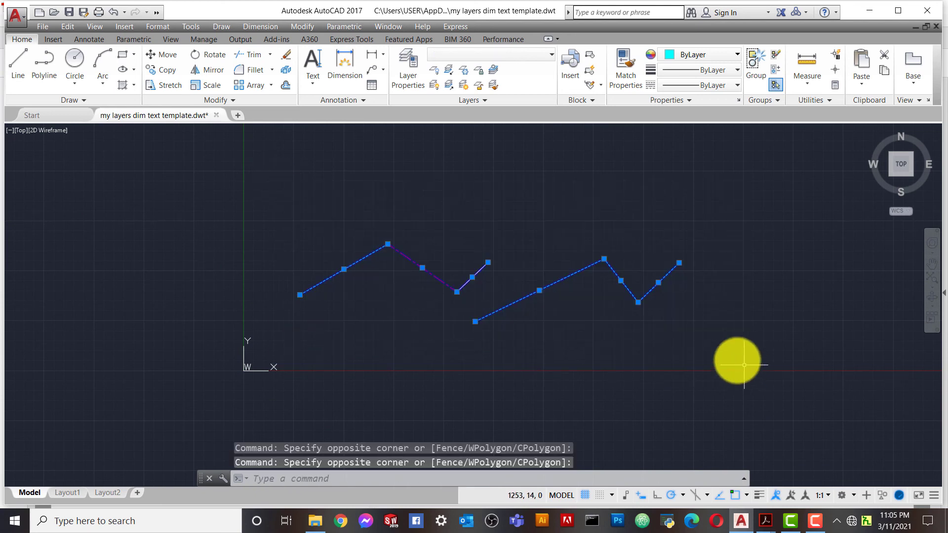
right_click(497, 232)
click(545, 292)
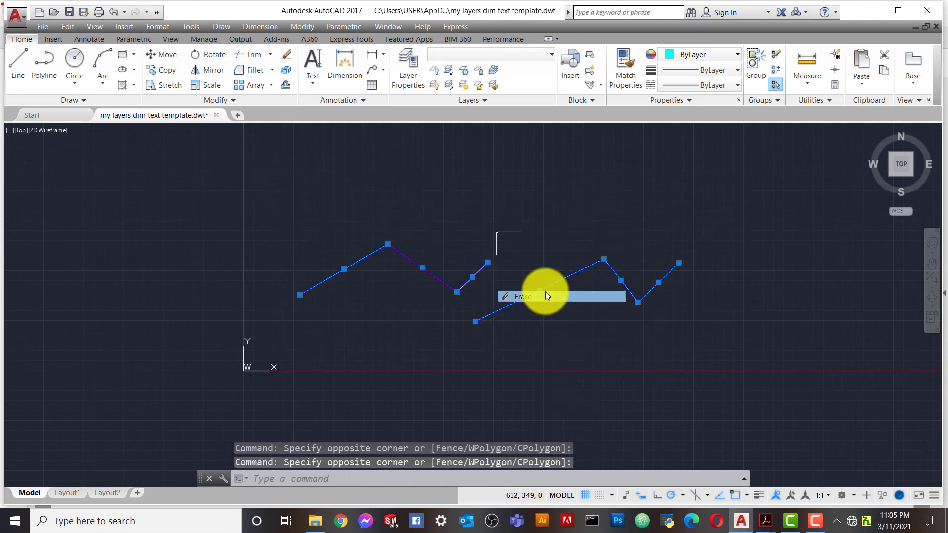
scroll(524, 282, down, 2)
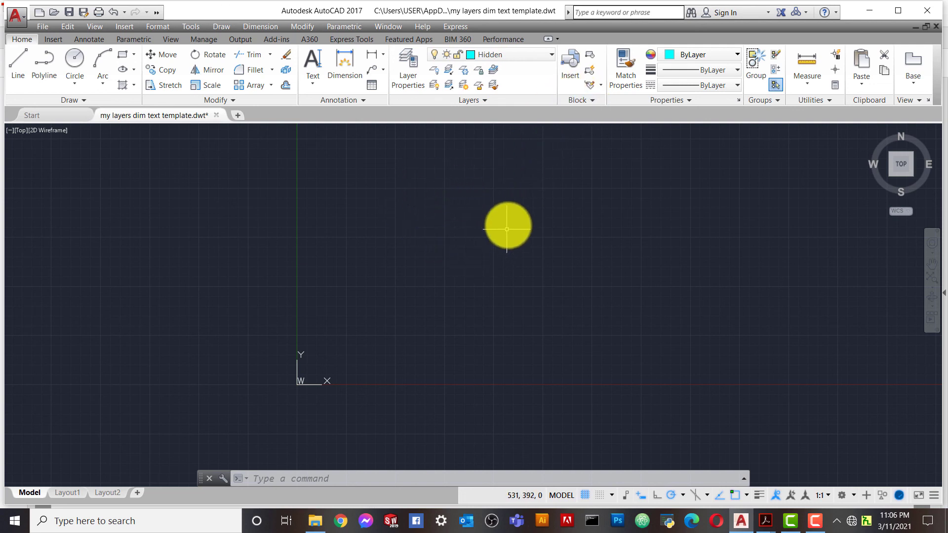
scroll(437, 185, up, 2)
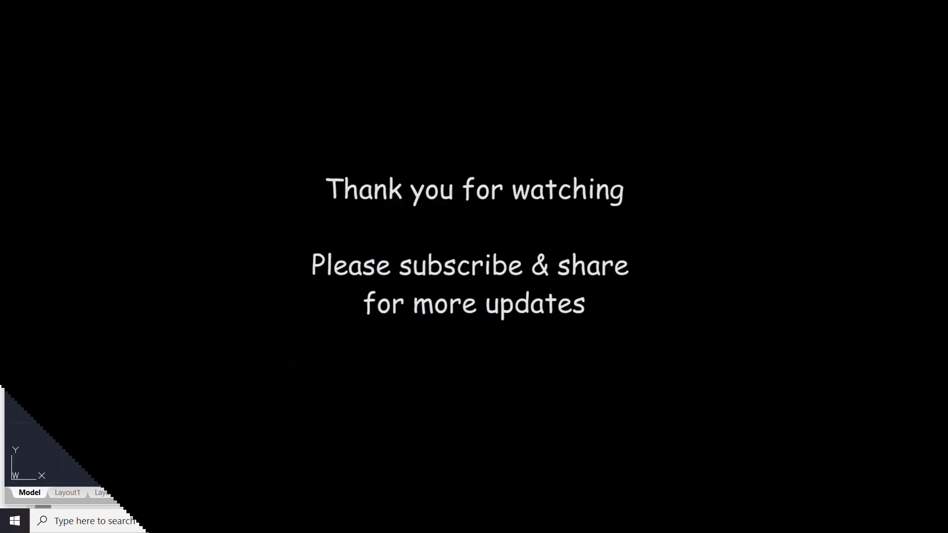